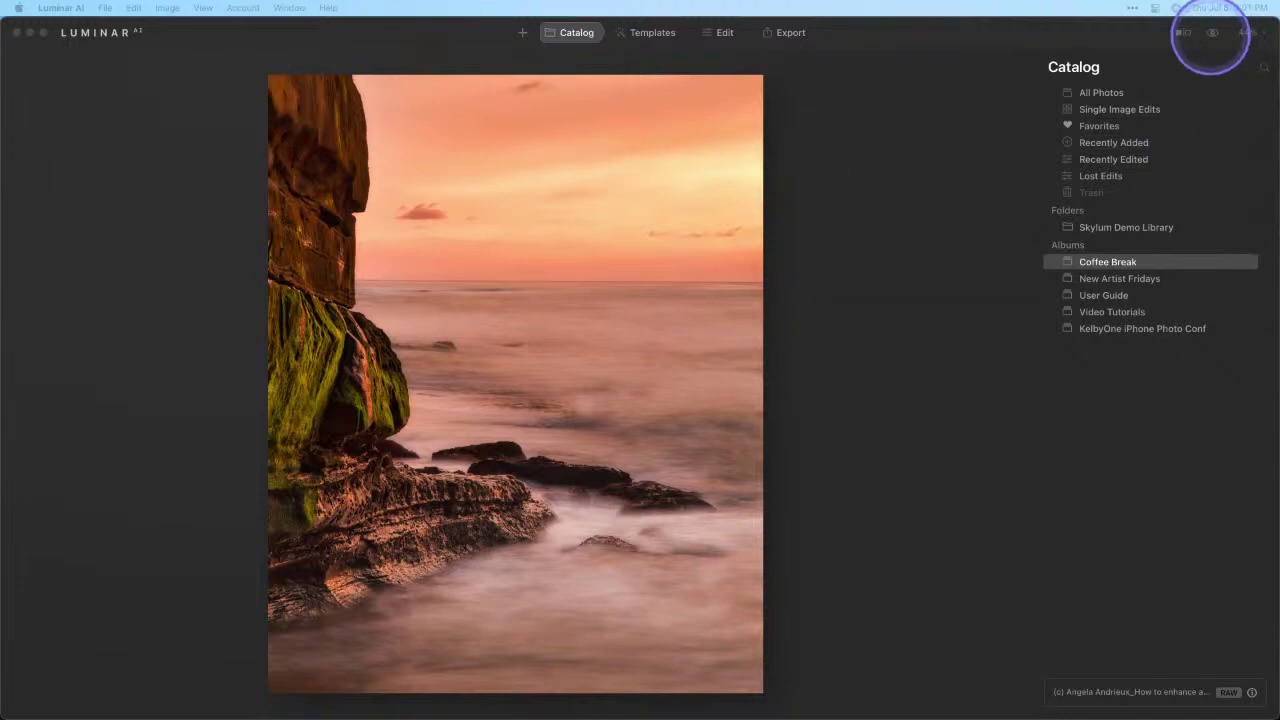
Compare the edit with the original, then show shooting info: ISO 100, 65 mm, f/4, 6 s.
click(1212, 35)
click(1212, 35)
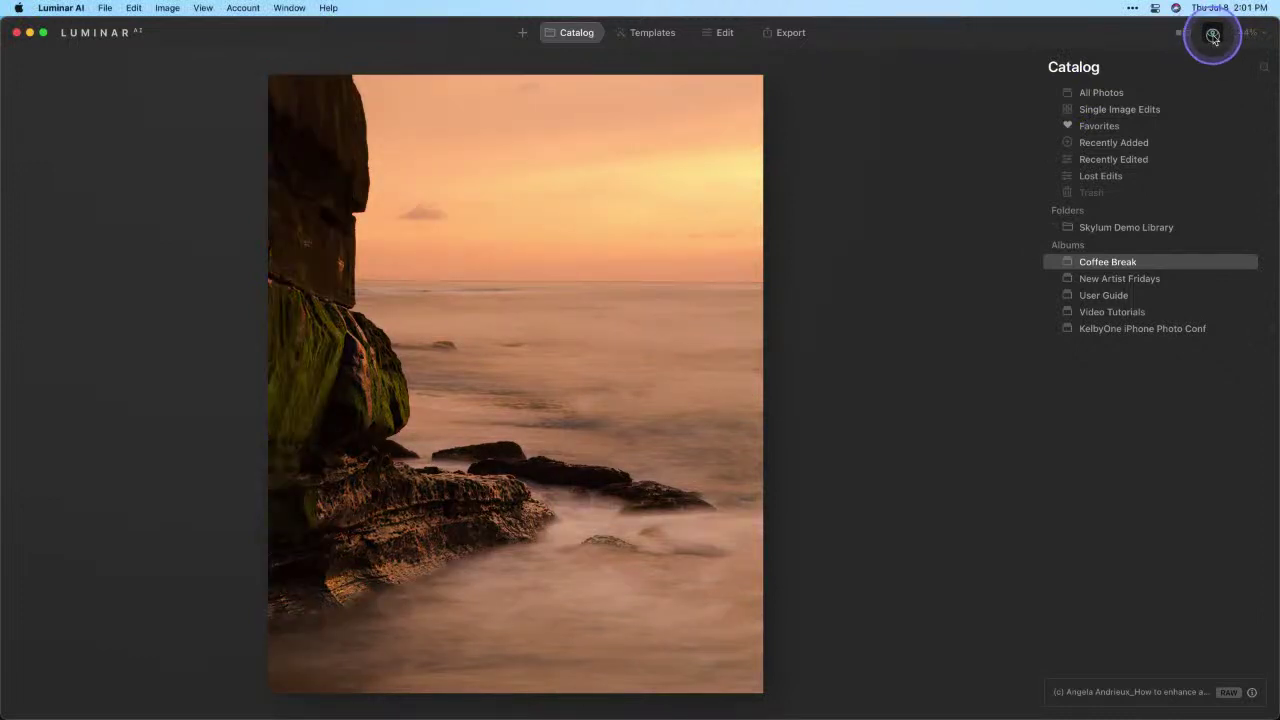
click(1213, 36)
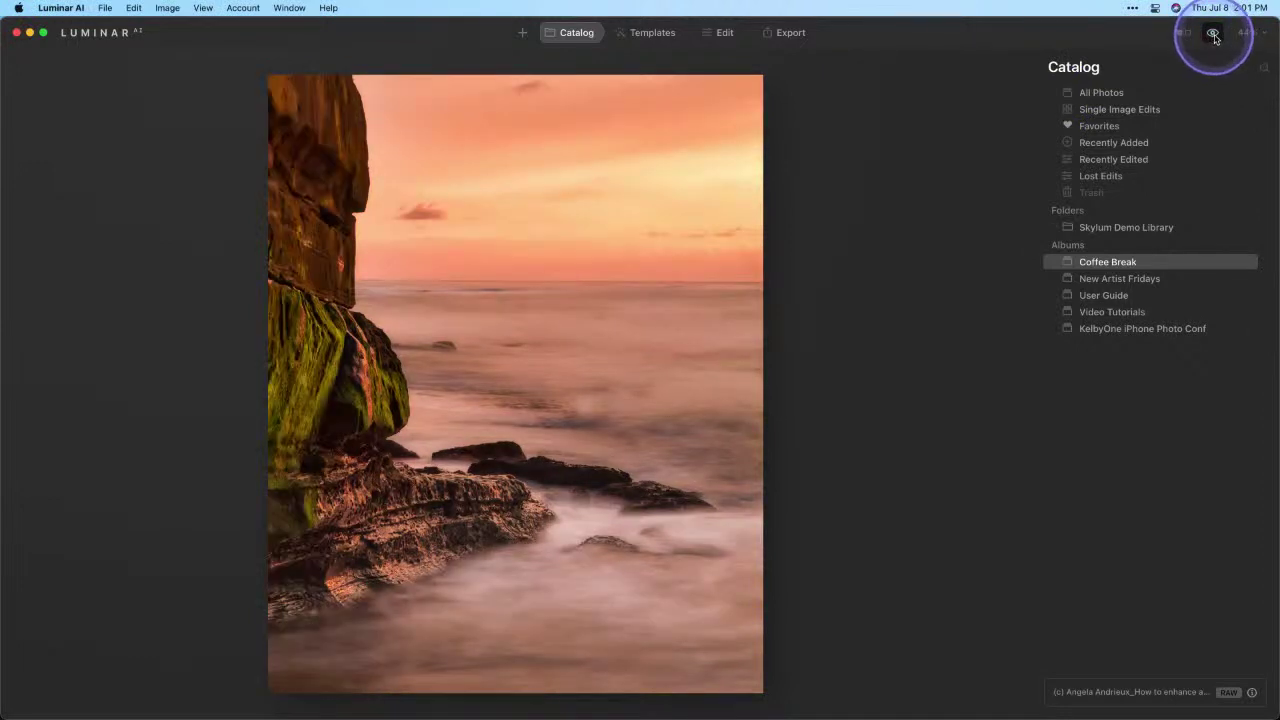
click(1252, 694)
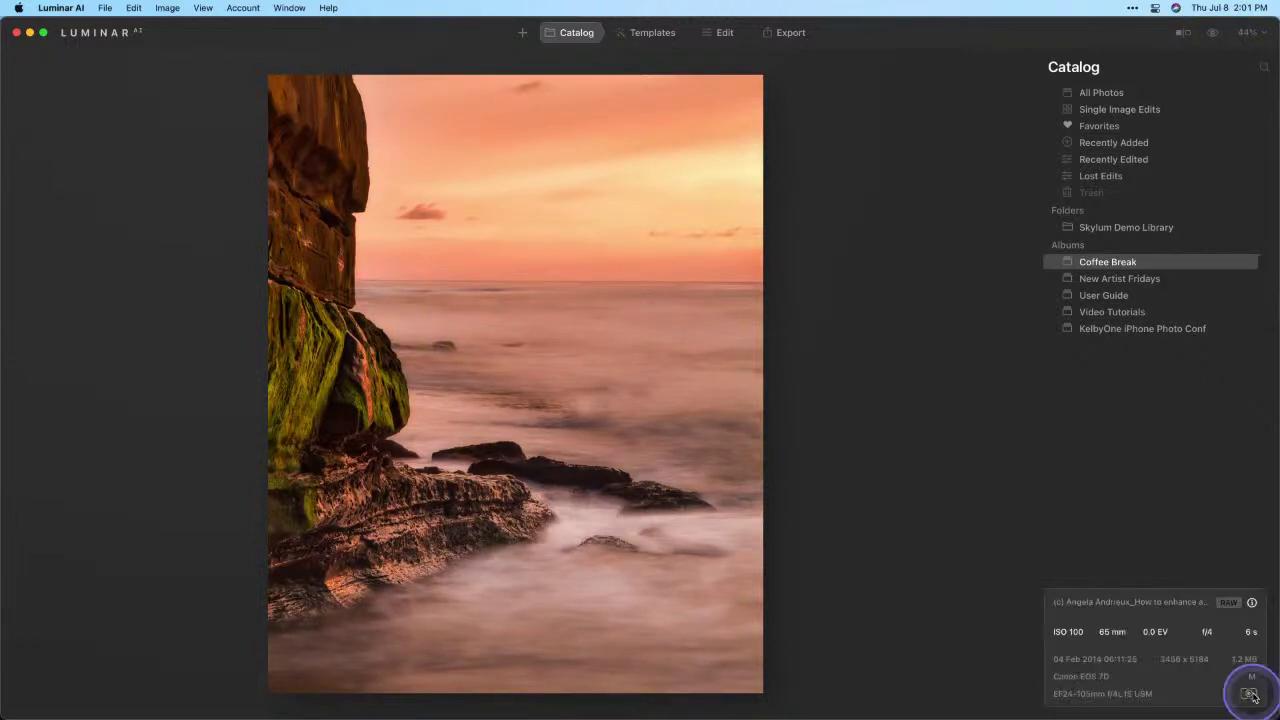
Revert the seascape via Adjustments > Revert to Original and switch to the Edit workspace.
right_click(662, 401)
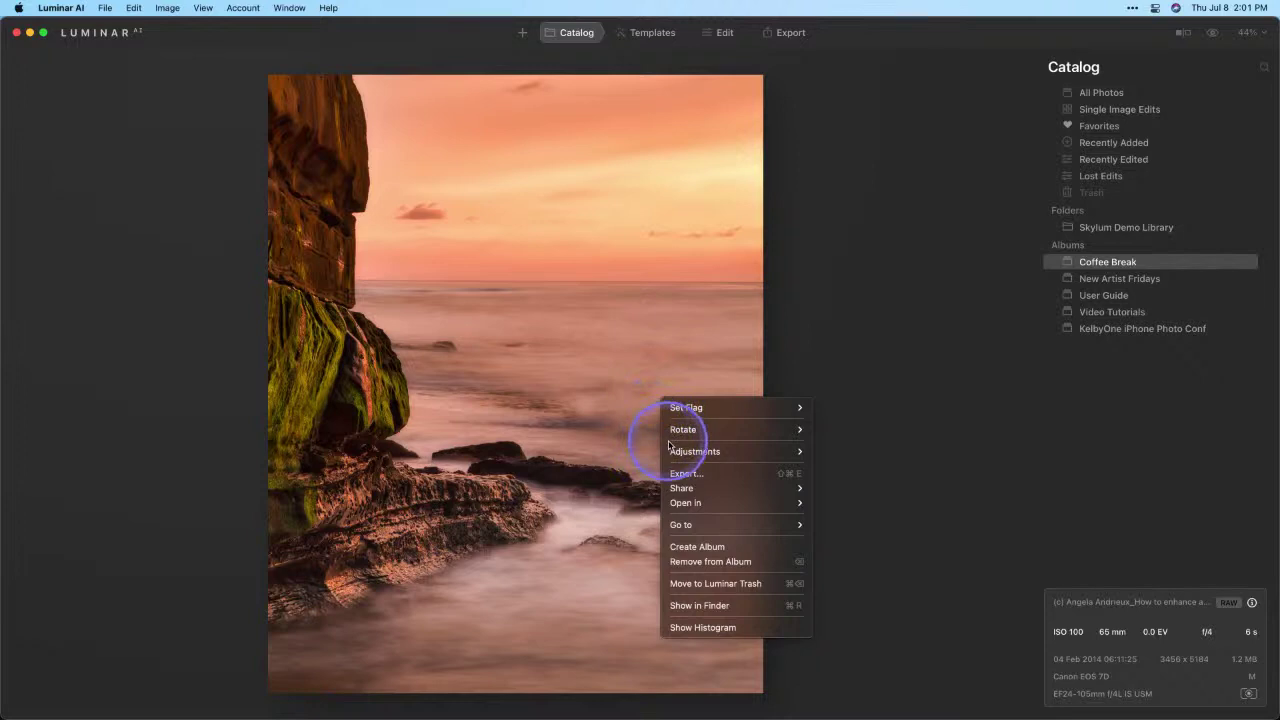
mouse_move(705, 451)
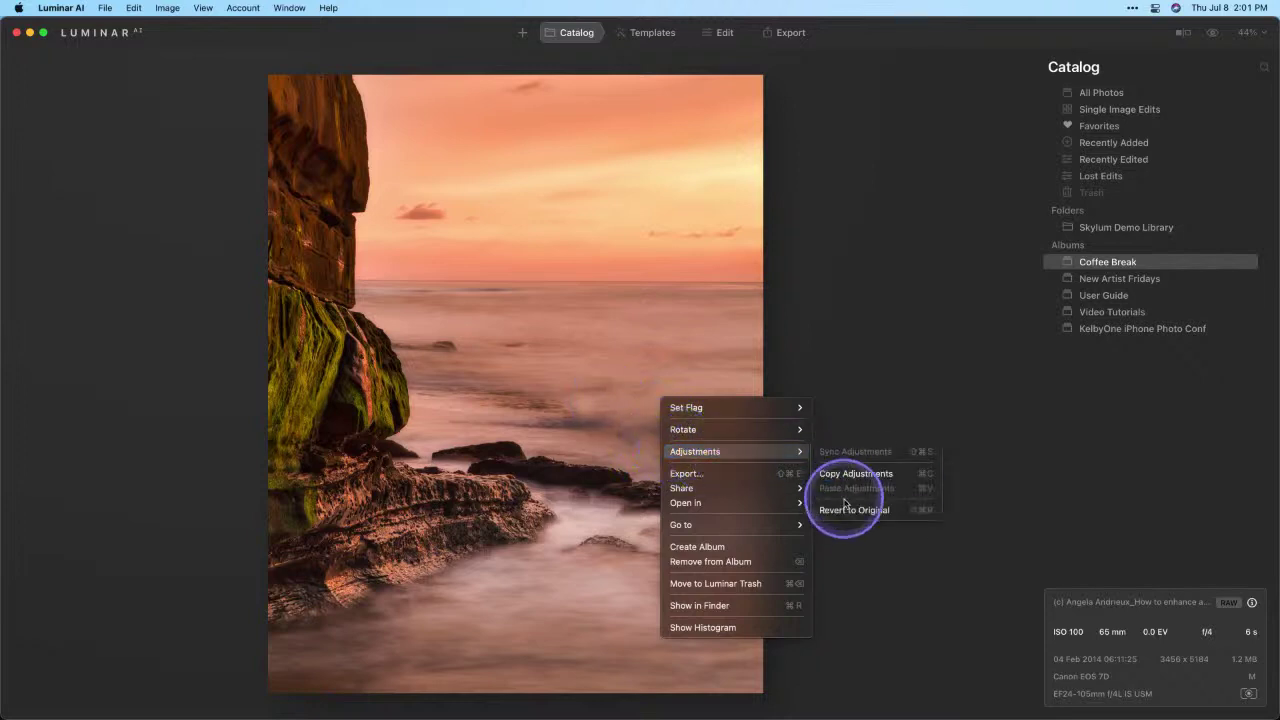
click(845, 510)
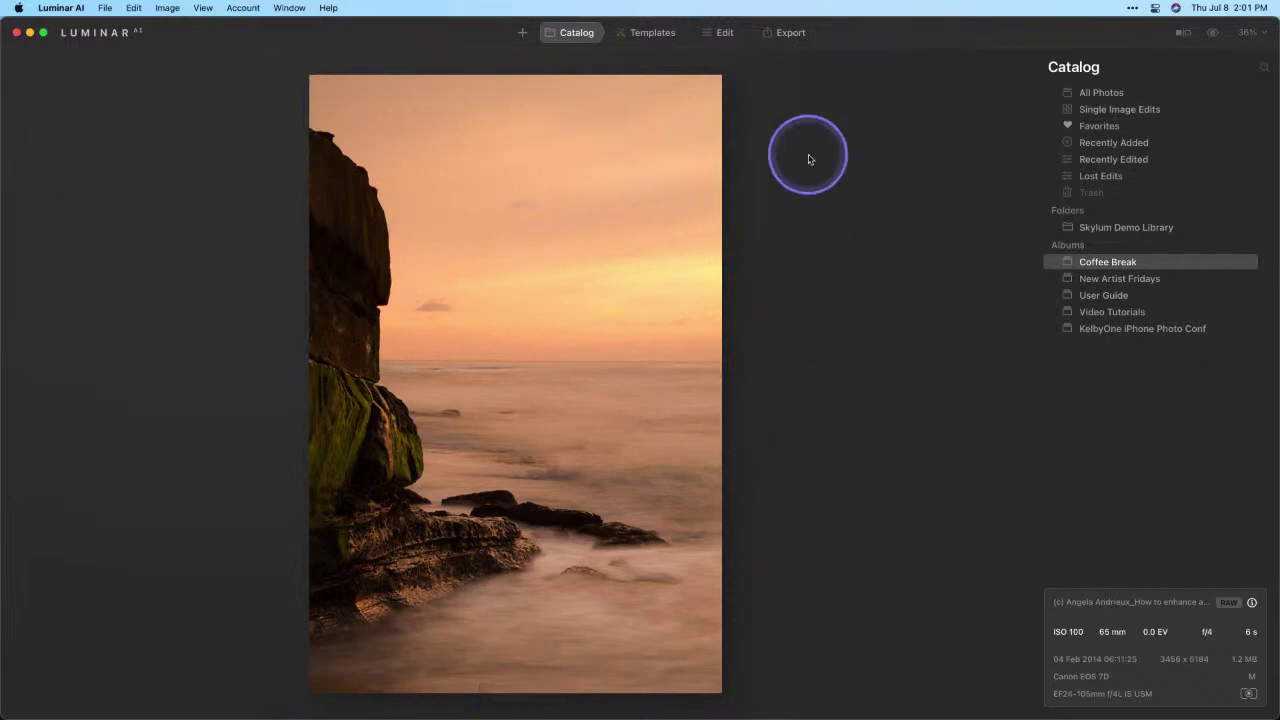
click(725, 33)
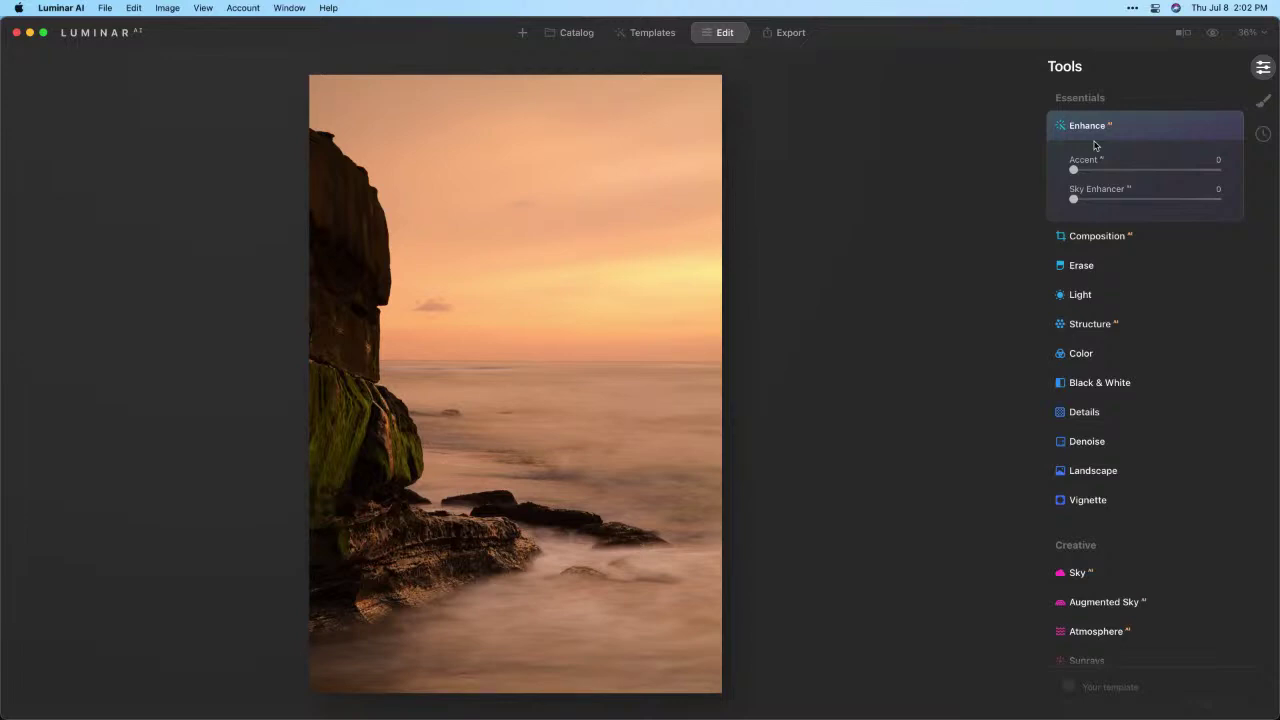
Raise Enhance Accent to 62, leaving Sky Enhancer at 0.
drag(1073, 169, 1175, 176)
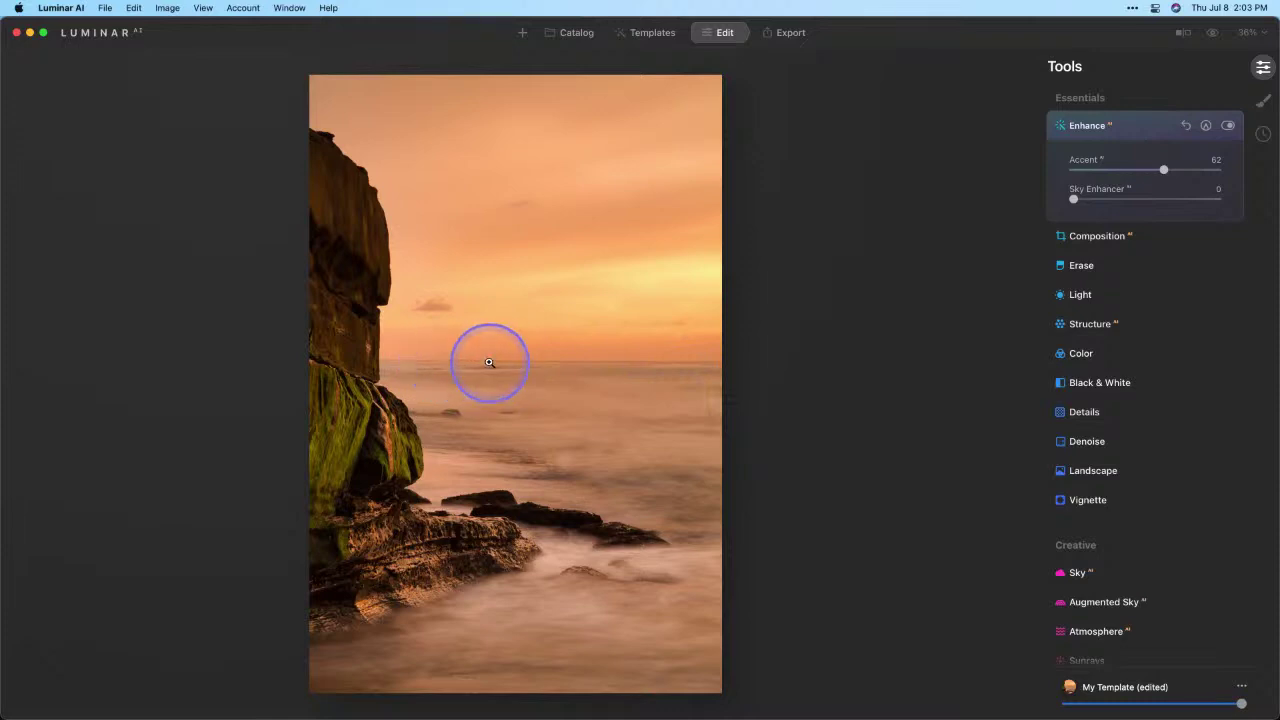
Crop to a 4:5 ratio, shifting the frame to keep the cliff on the left, and apply.
click(1095, 236)
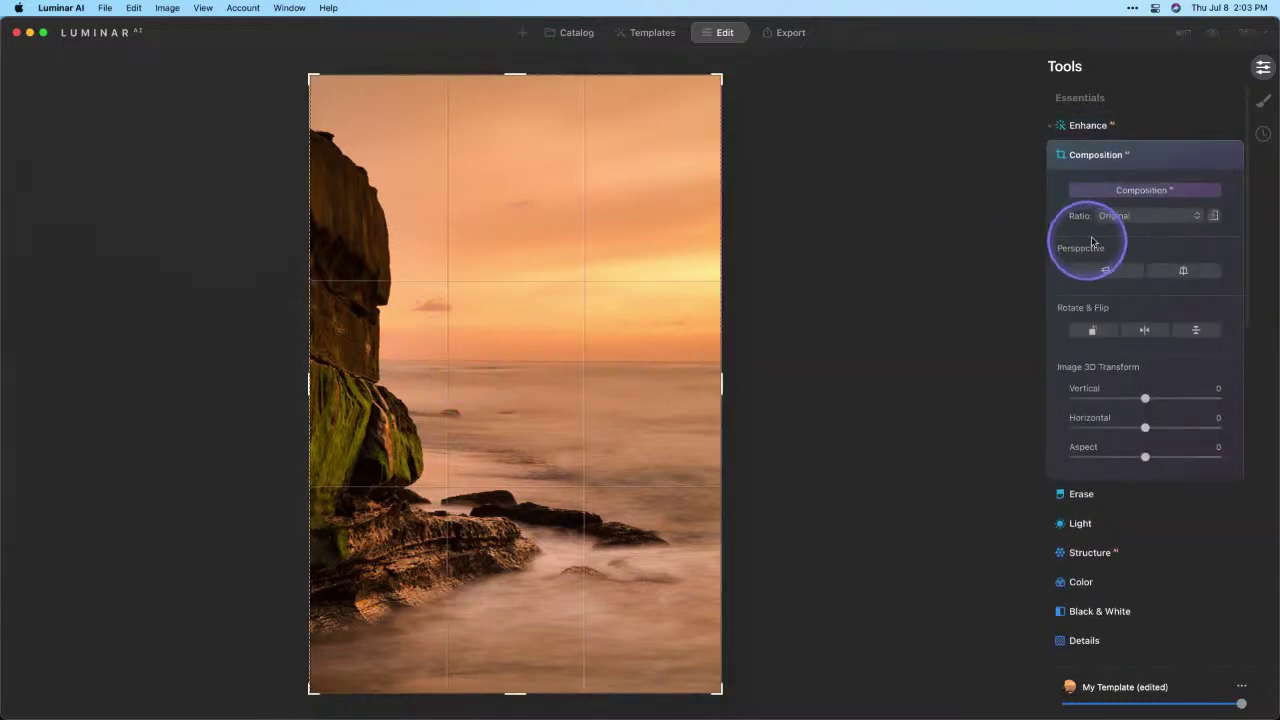
click(1133, 216)
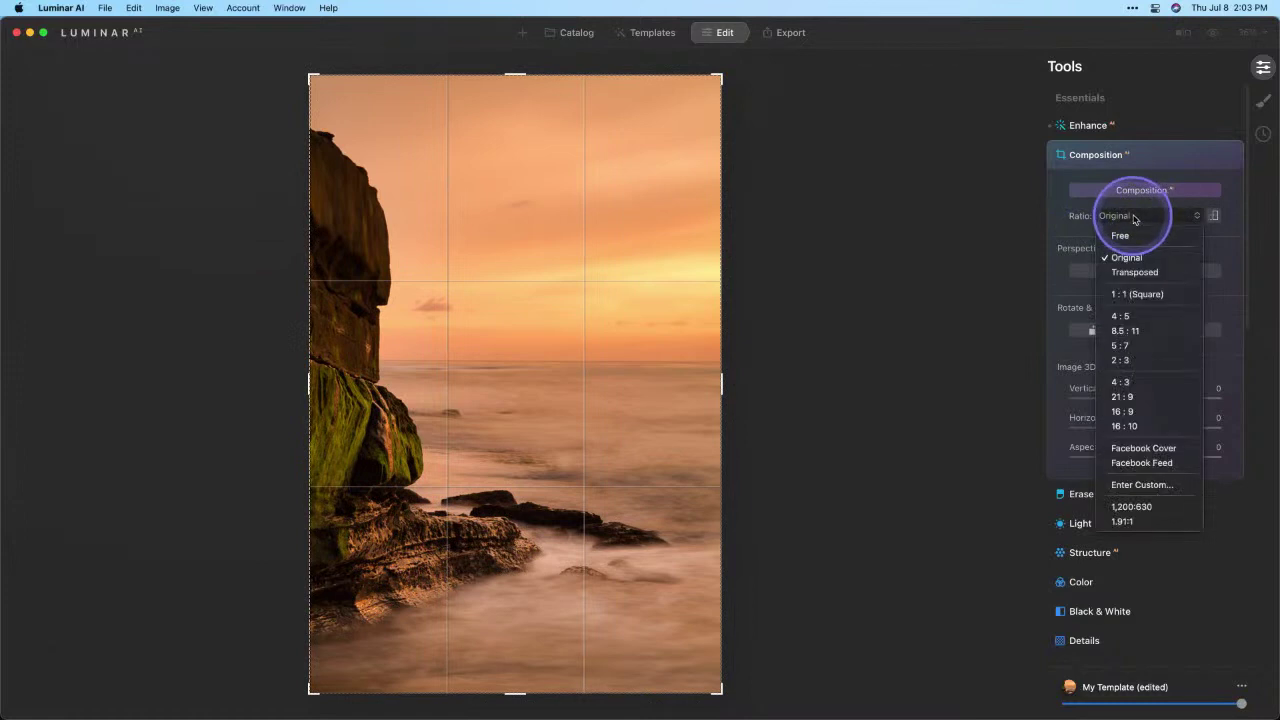
click(1141, 315)
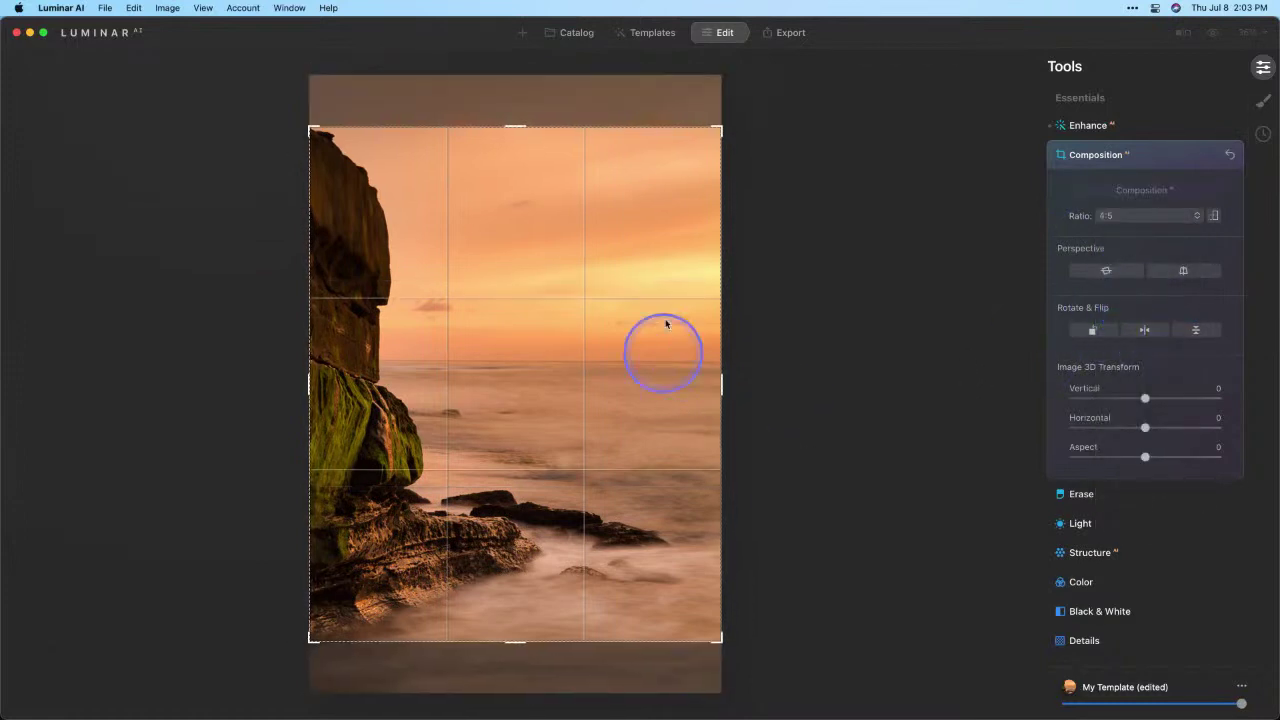
drag(583, 266, 589, 237)
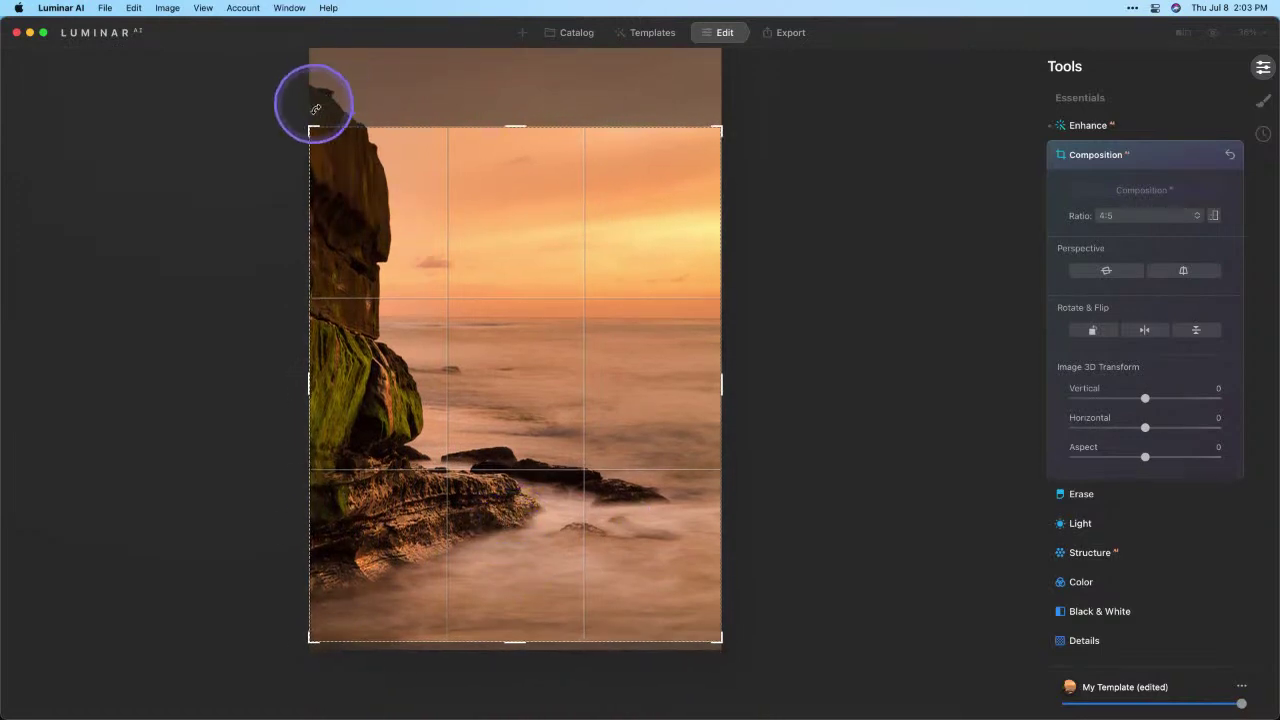
drag(500, 214, 503, 201)
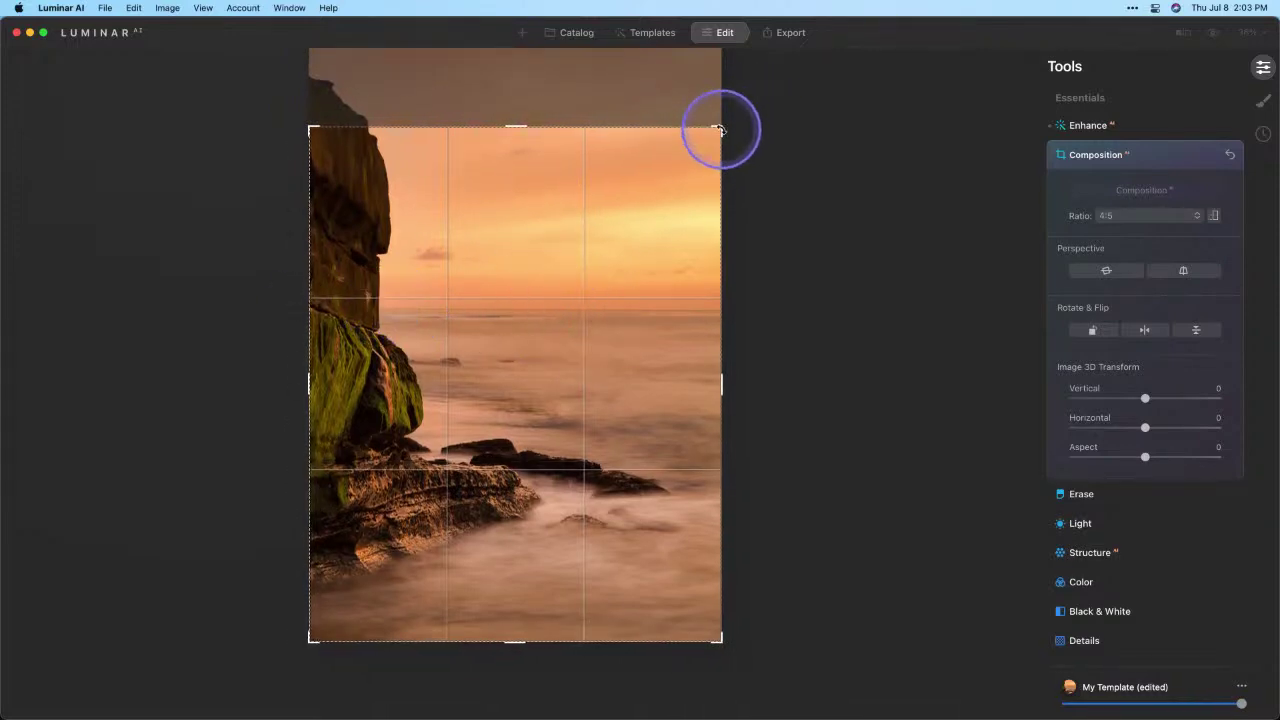
drag(719, 130, 731, 138)
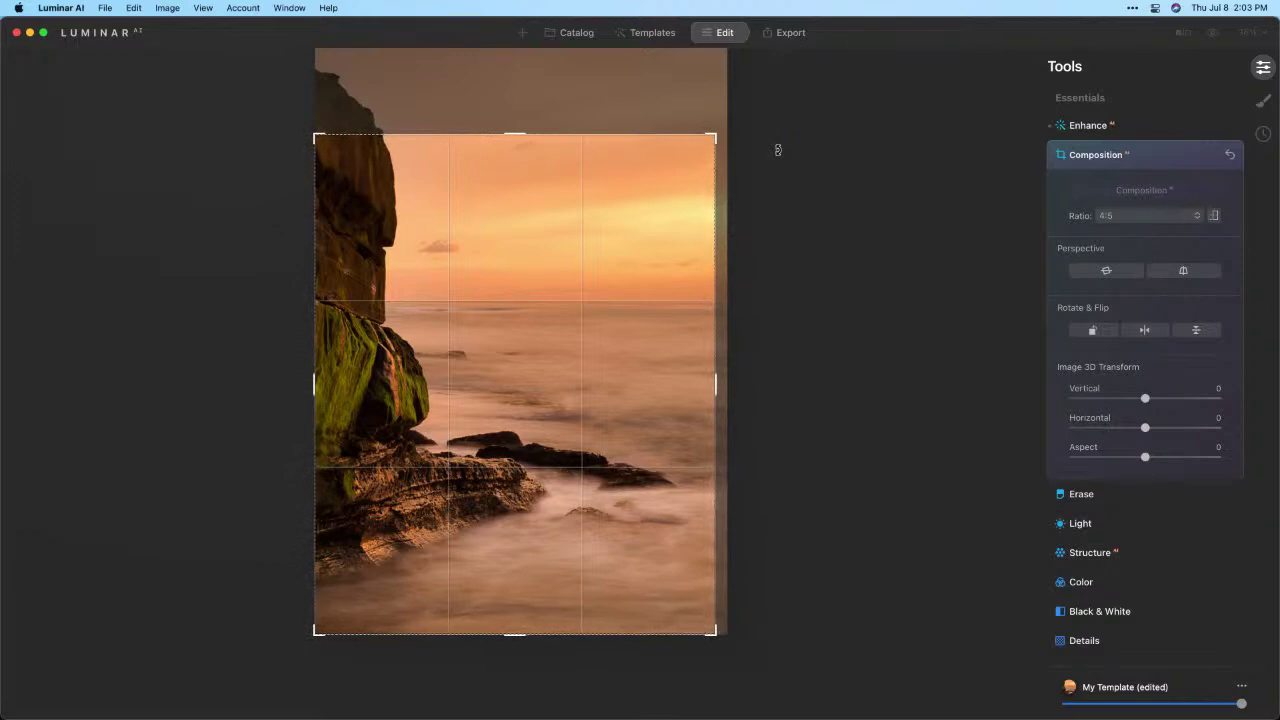
key(Return)
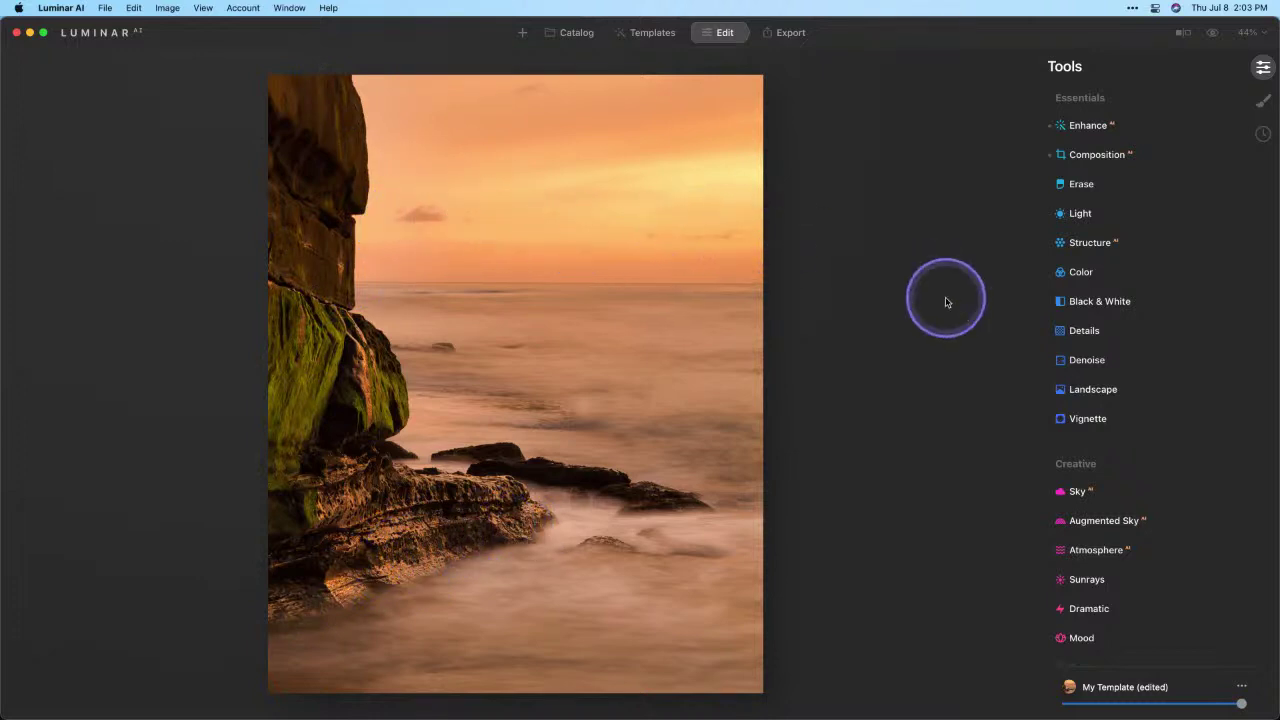
Set Structure Amount to 34, toggle it off and on to compare, and start a Paint Mask.
click(1088, 248)
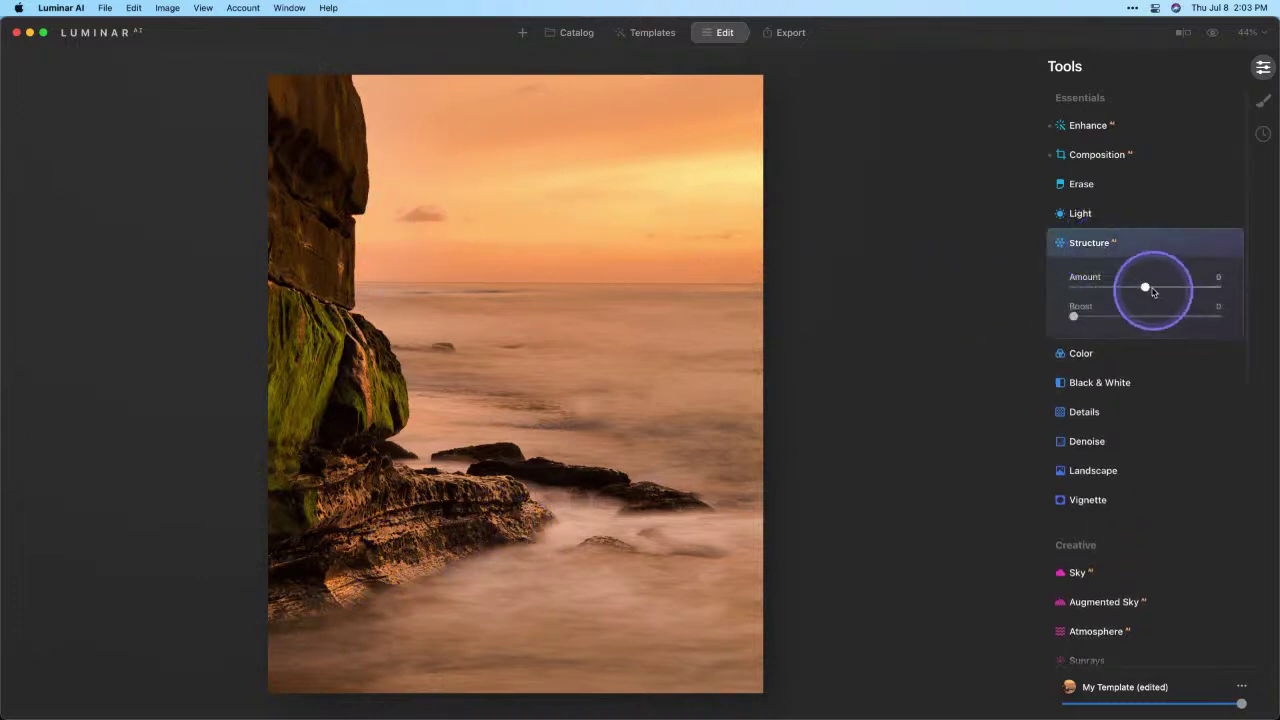
drag(1146, 288, 1152, 288)
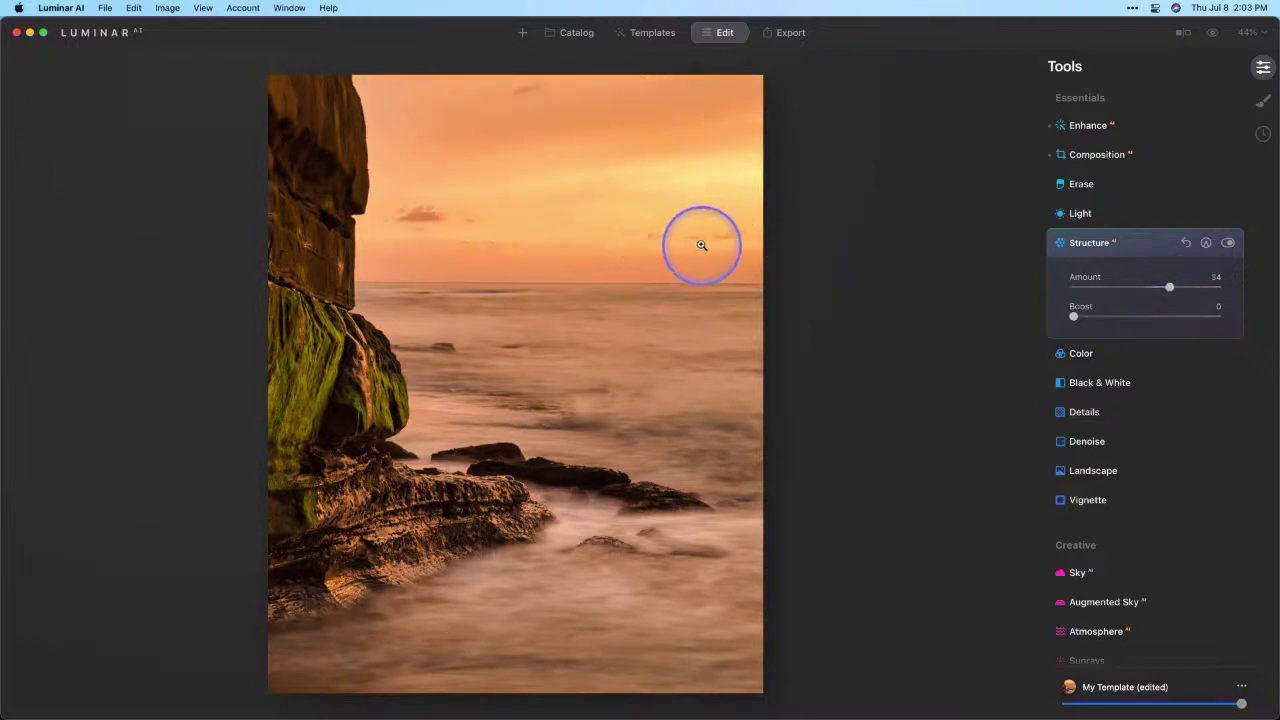
click(1228, 243)
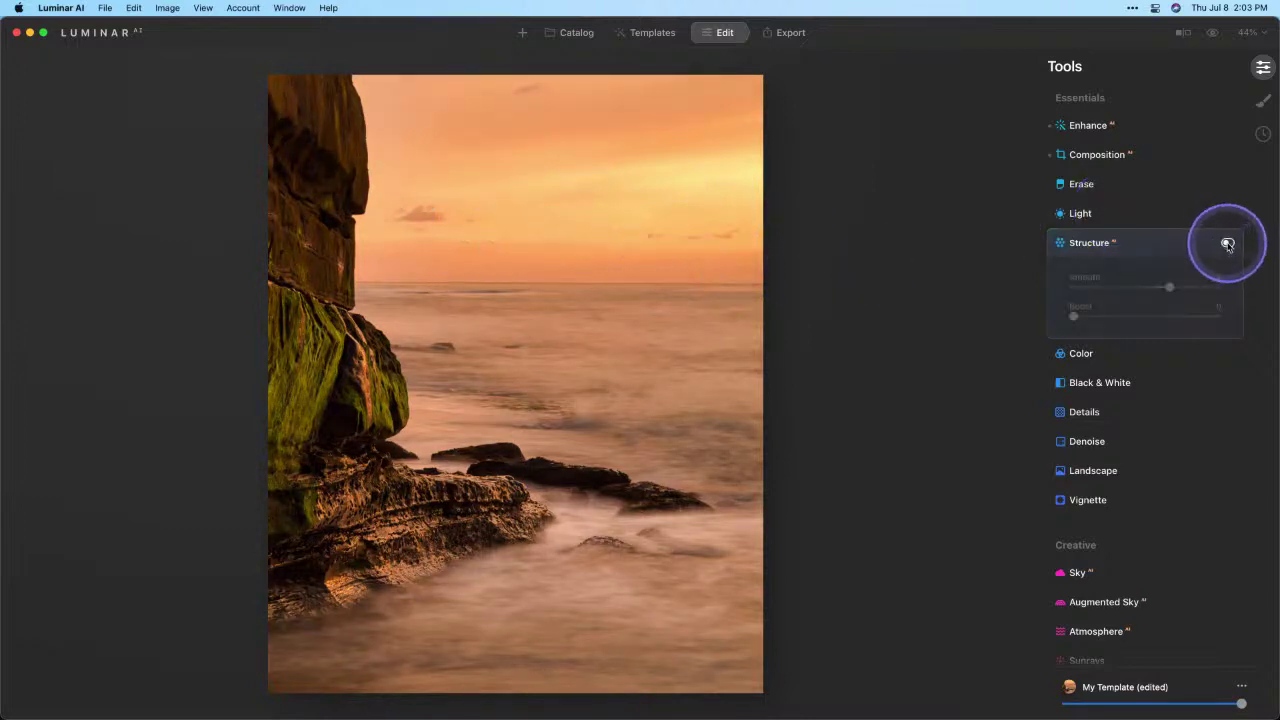
click(1228, 244)
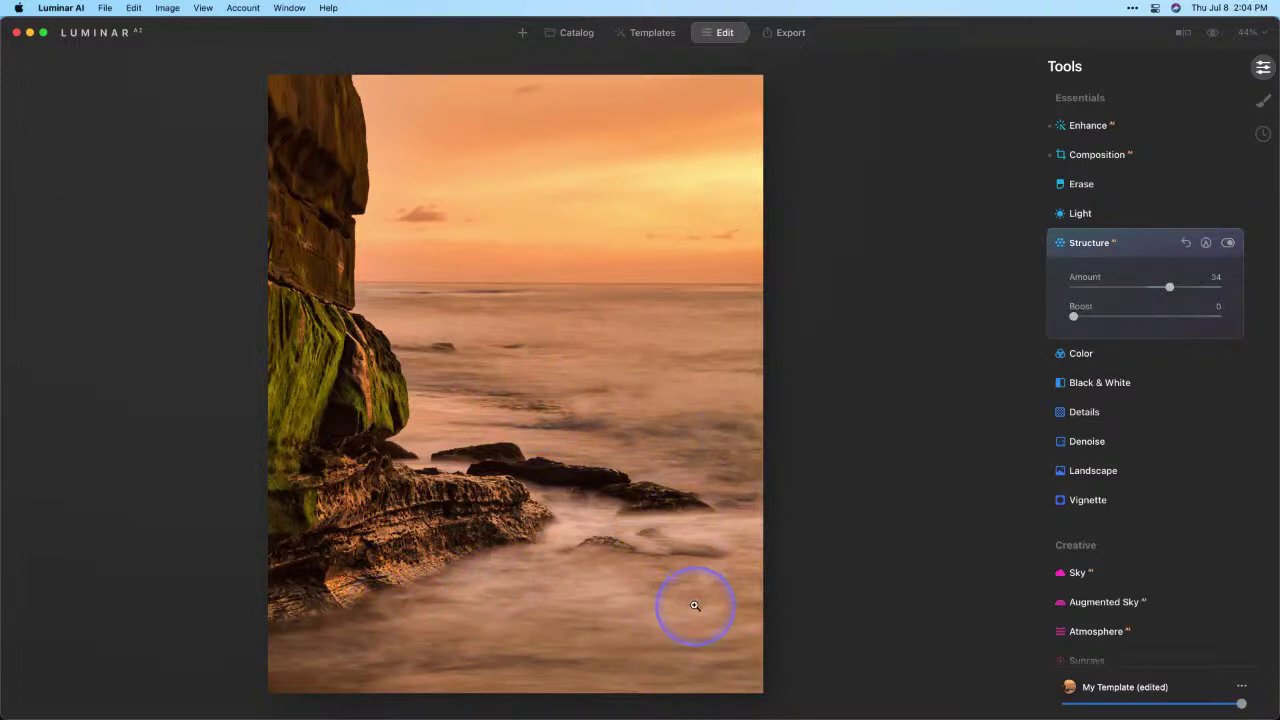
click(1206, 244)
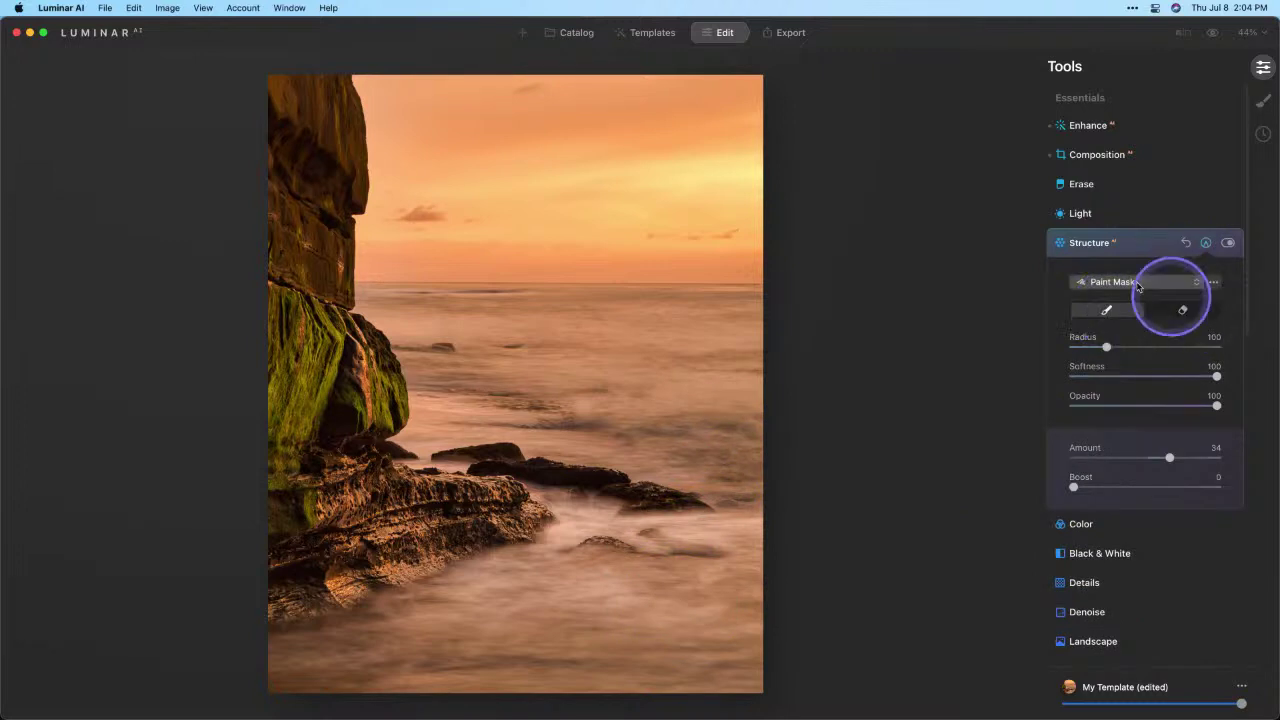
Erase the Structure mask across the misty water using a resized eraser brush.
click(1184, 308)
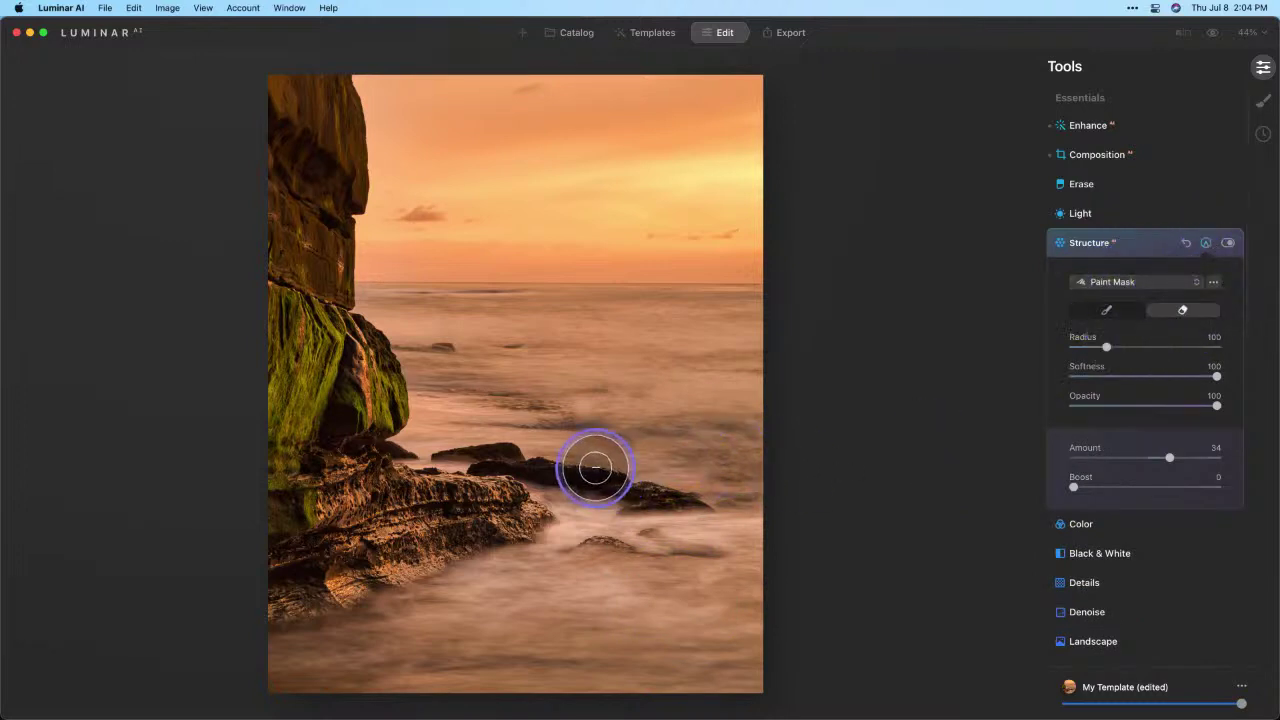
key(bracketleft)
key(bracketleft)
key(bracketleft)
key(bracketleft)
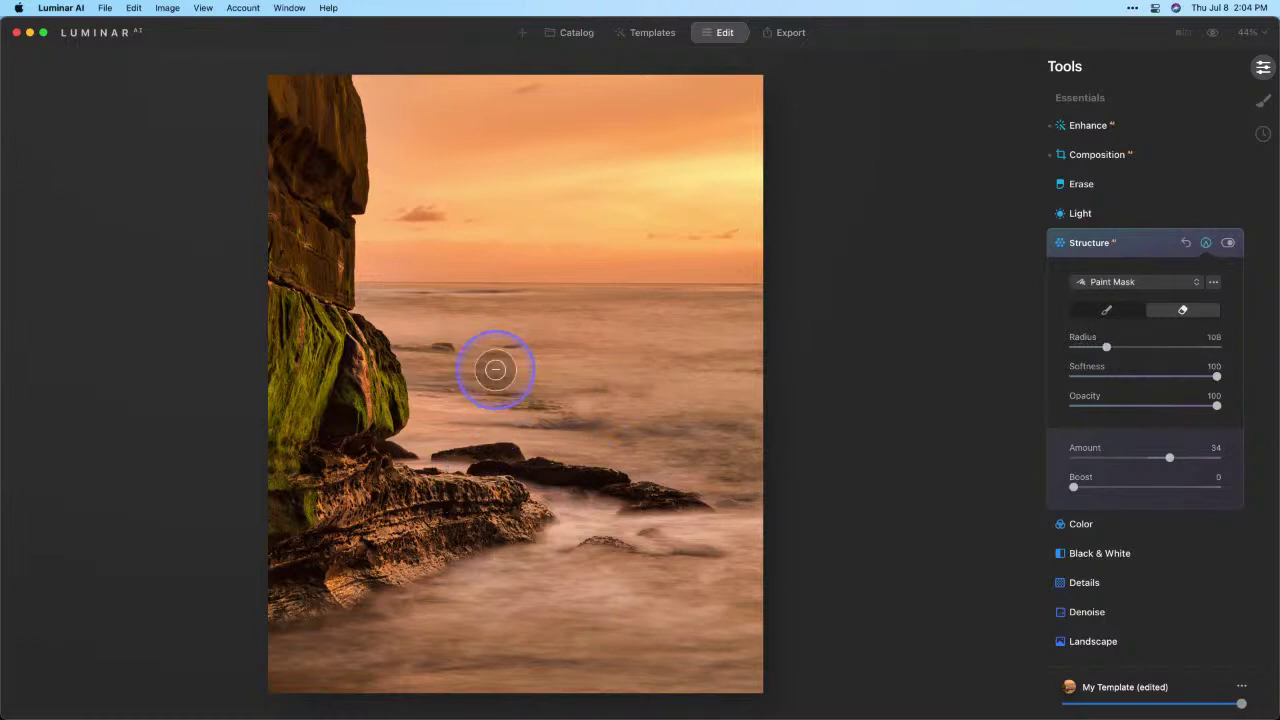
key(bracketright)
key(bracketright)
key(bracketright)
key(bracketright)
key(bracketright)
key(bracketright)
key(bracketright)
key(bracketright)
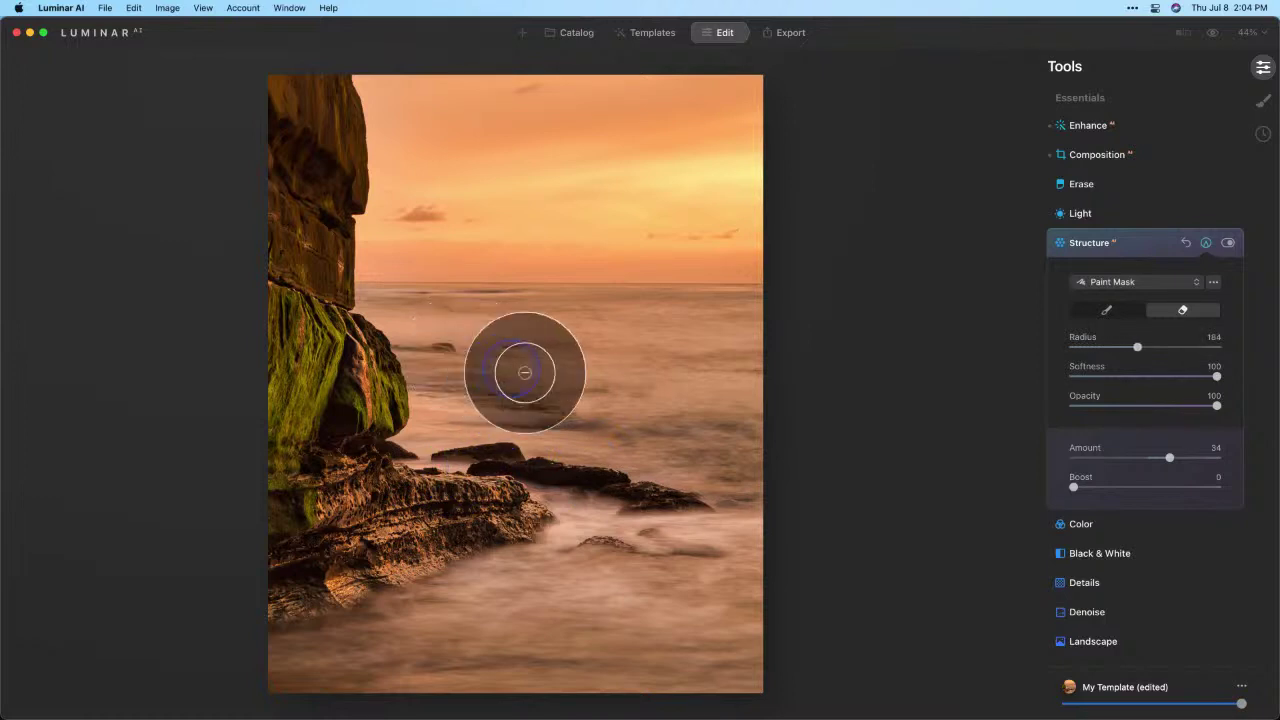
mouse_move(558, 380)
mouse_down()
mouse_move(726, 437)
mouse_move(623, 380)
mouse_up()
drag(531, 349, 745, 377)
mouse_move(765, 592)
mouse_down()
mouse_move(697, 617)
mouse_move(607, 608)
mouse_move(369, 650)
mouse_move(304, 682)
mouse_move(690, 690)
mouse_up()
key([)
key([)
key([)
key([)
key([)
key([)
mouse_move(740, 531)
mouse_down()
mouse_move(594, 519)
mouse_move(489, 574)
mouse_up()
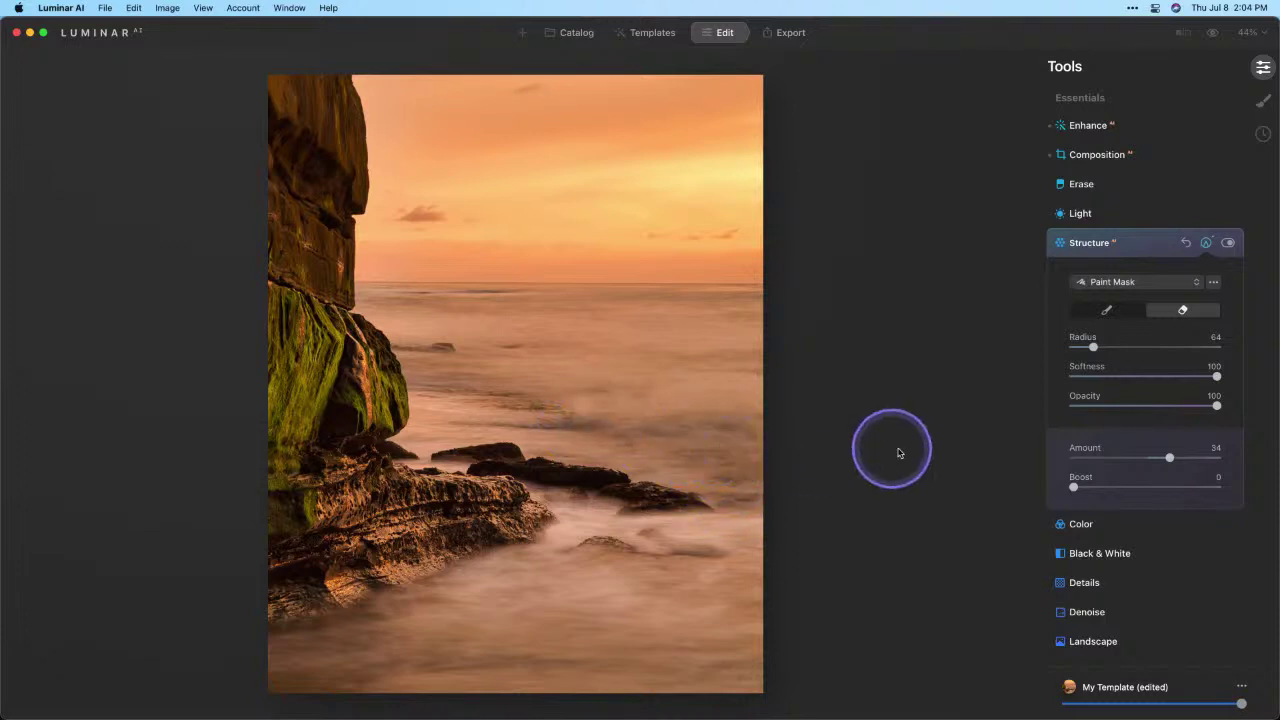
Show the mask overlay and erase mask from the beach near the rocks with a larger brush.
click(1216, 286)
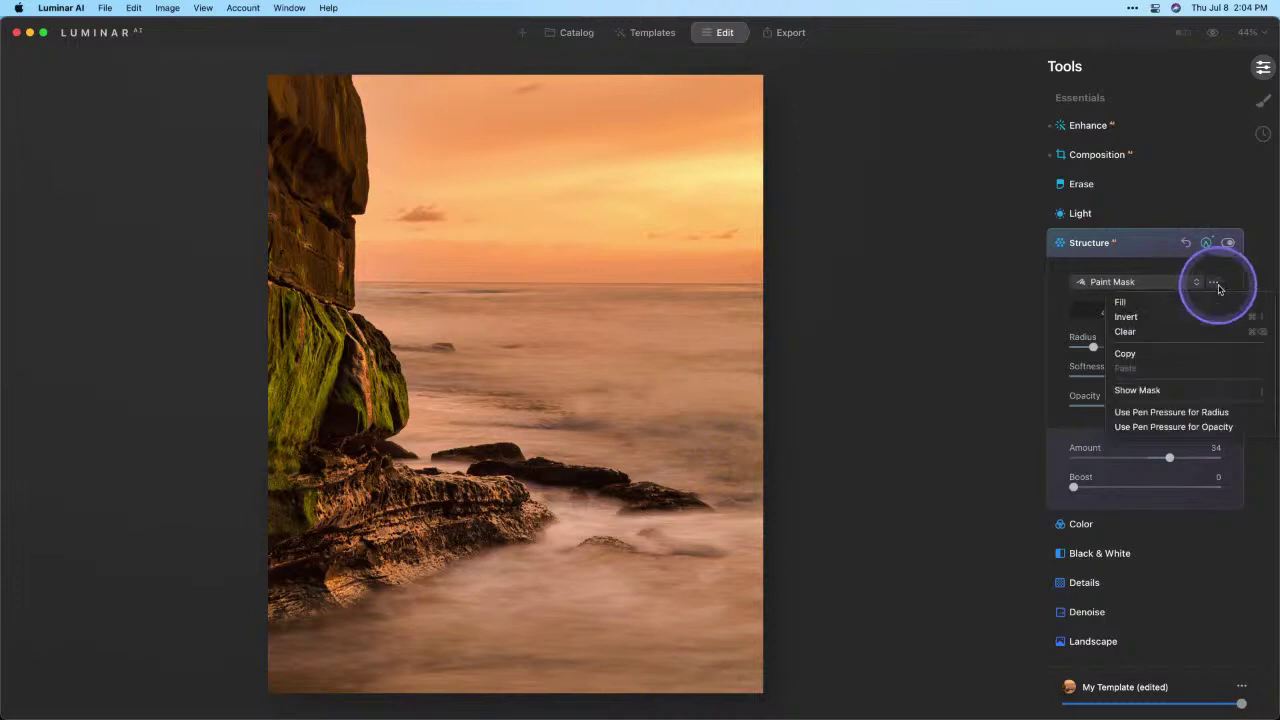
click(1172, 392)
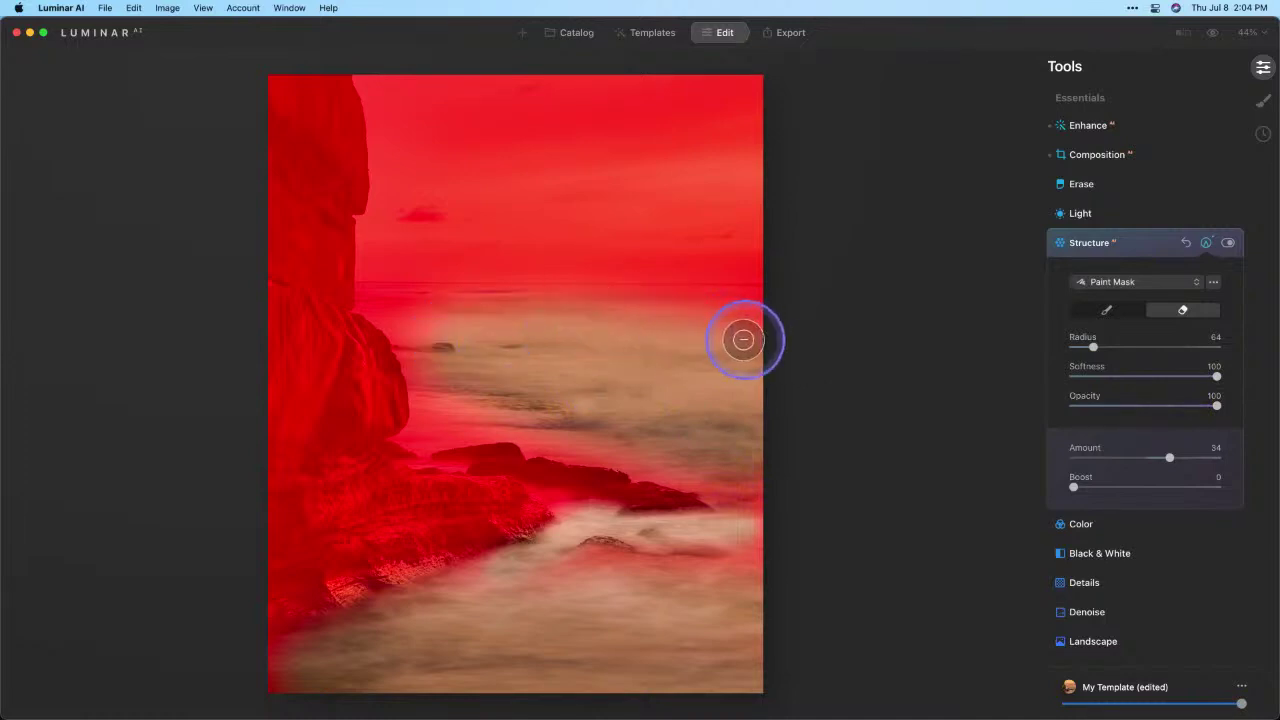
key(bracketright)
key(bracketright)
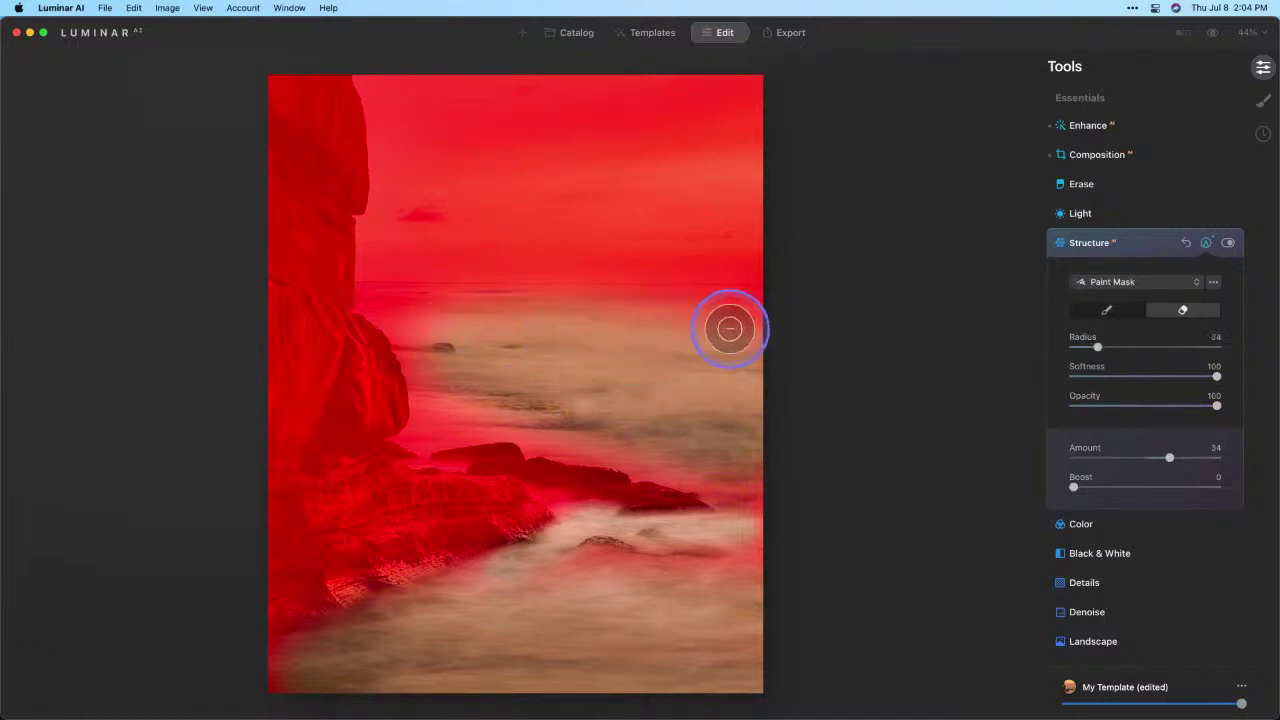
key(bracketright)
key(bracketright)
key(bracketright)
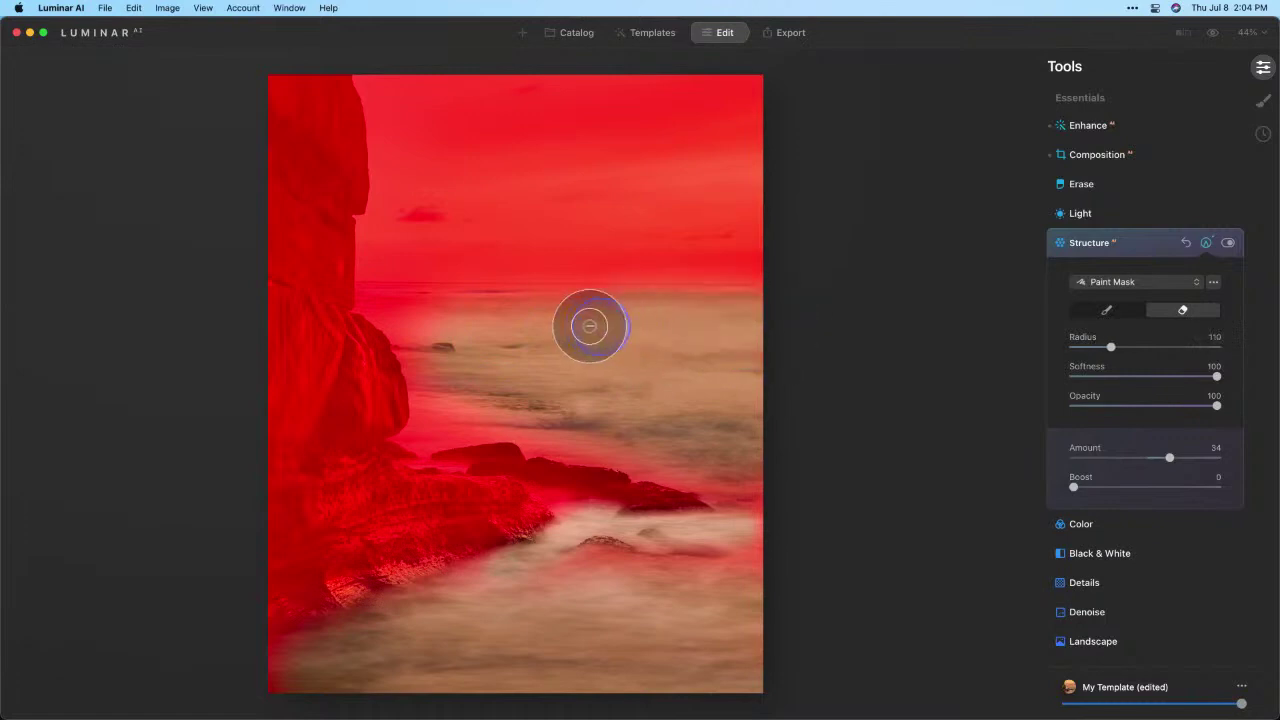
mouse_move(480, 329)
mouse_down()
mouse_move(427, 318)
mouse_move(443, 400)
mouse_move(720, 453)
mouse_move(744, 465)
mouse_move(767, 552)
mouse_move(741, 599)
mouse_move(497, 605)
mouse_move(340, 684)
mouse_move(237, 681)
mouse_move(316, 673)
mouse_up()
Erase mask spill along the cliff edge with a smaller brush, then hide the overlay.
key(bracketleft)
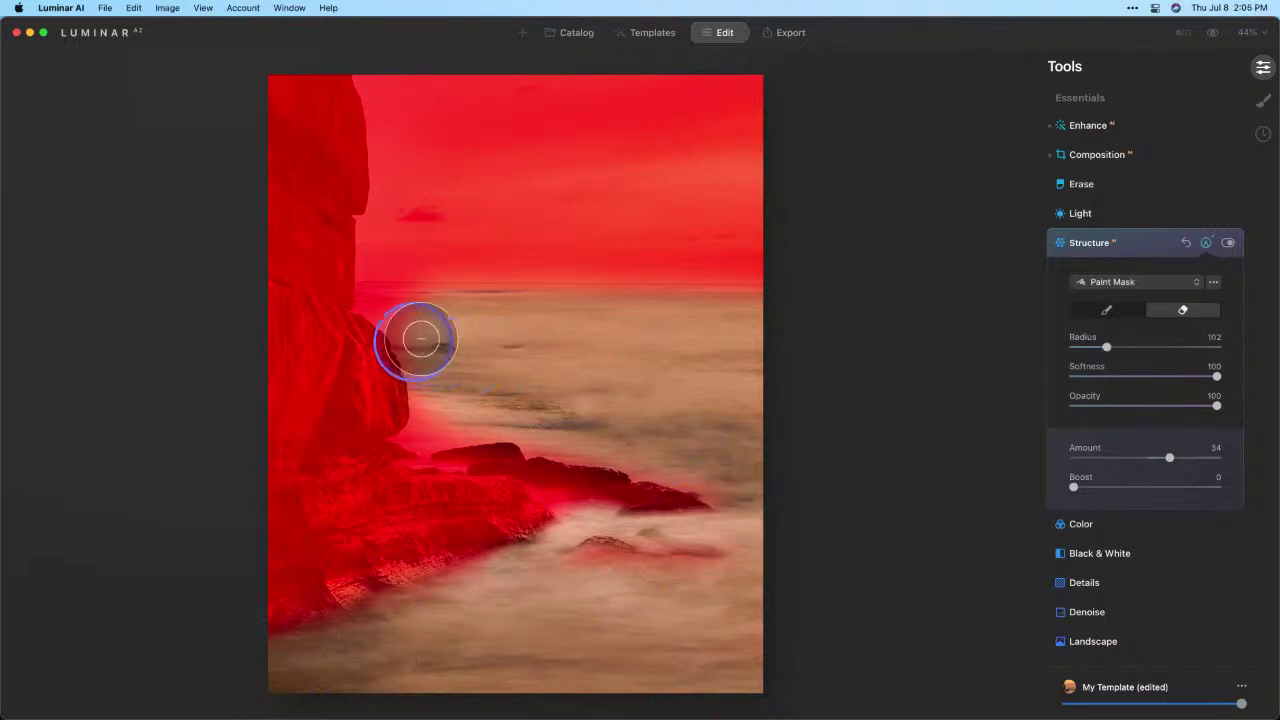
key(bracketleft)
key(bracketleft)
key(bracketleft)
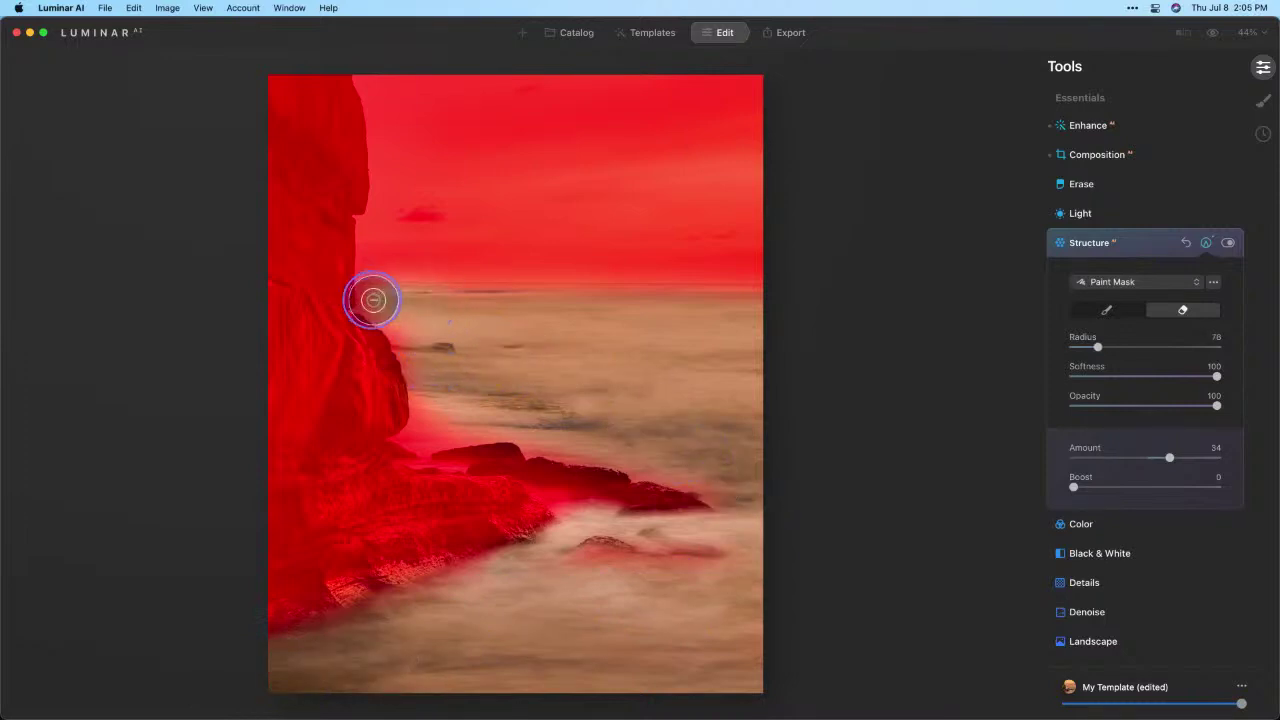
mouse_move(373, 300)
mouse_down()
mouse_move(418, 347)
mouse_move(428, 431)
mouse_move(485, 423)
mouse_up()
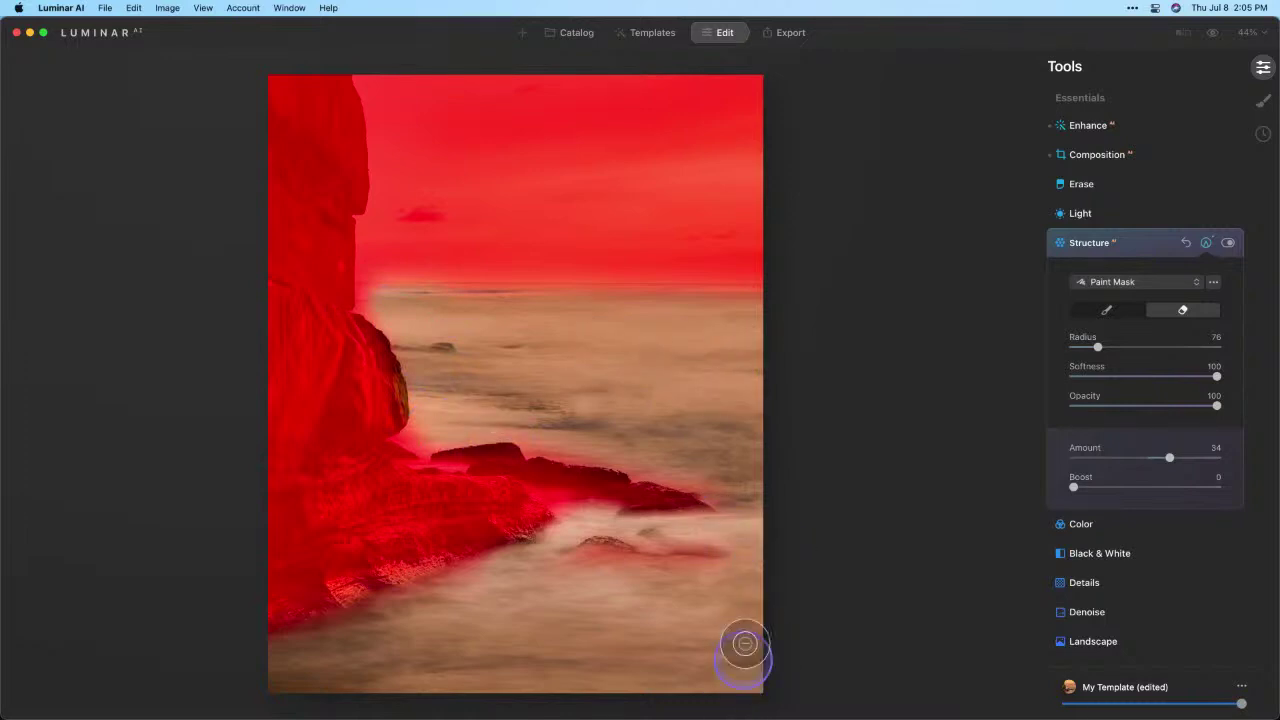
click(1213, 282)
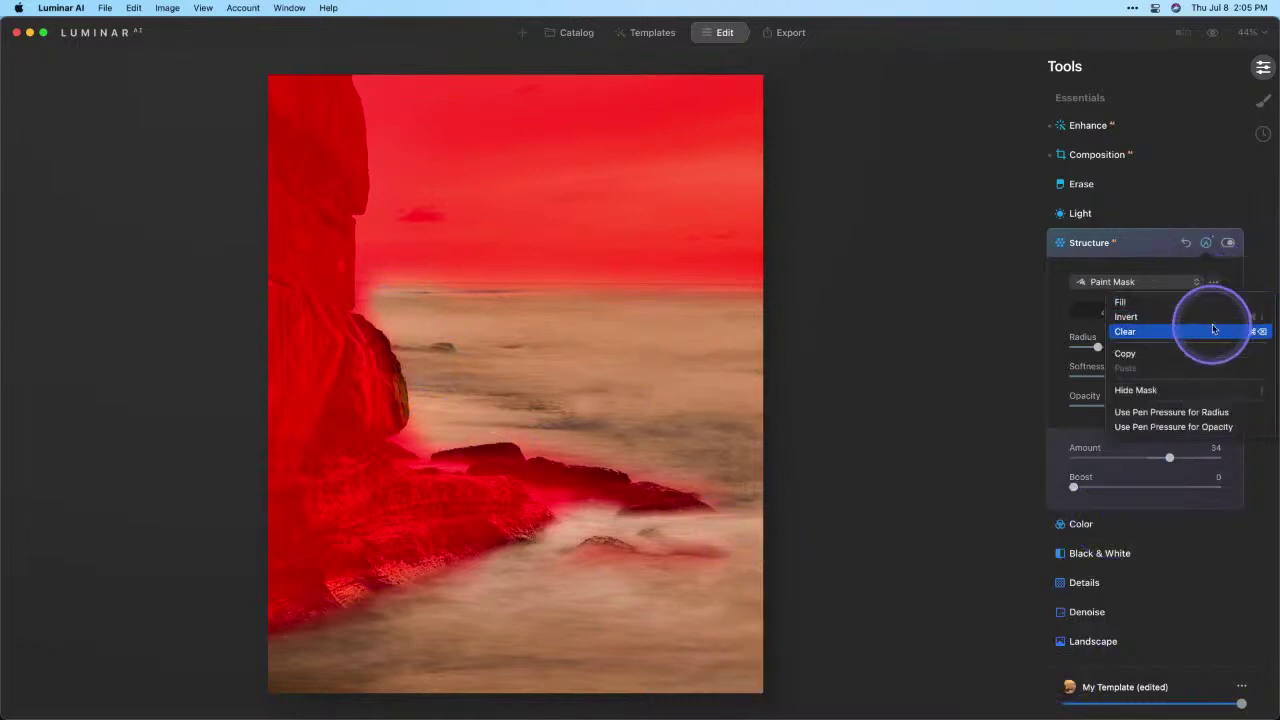
click(1202, 391)
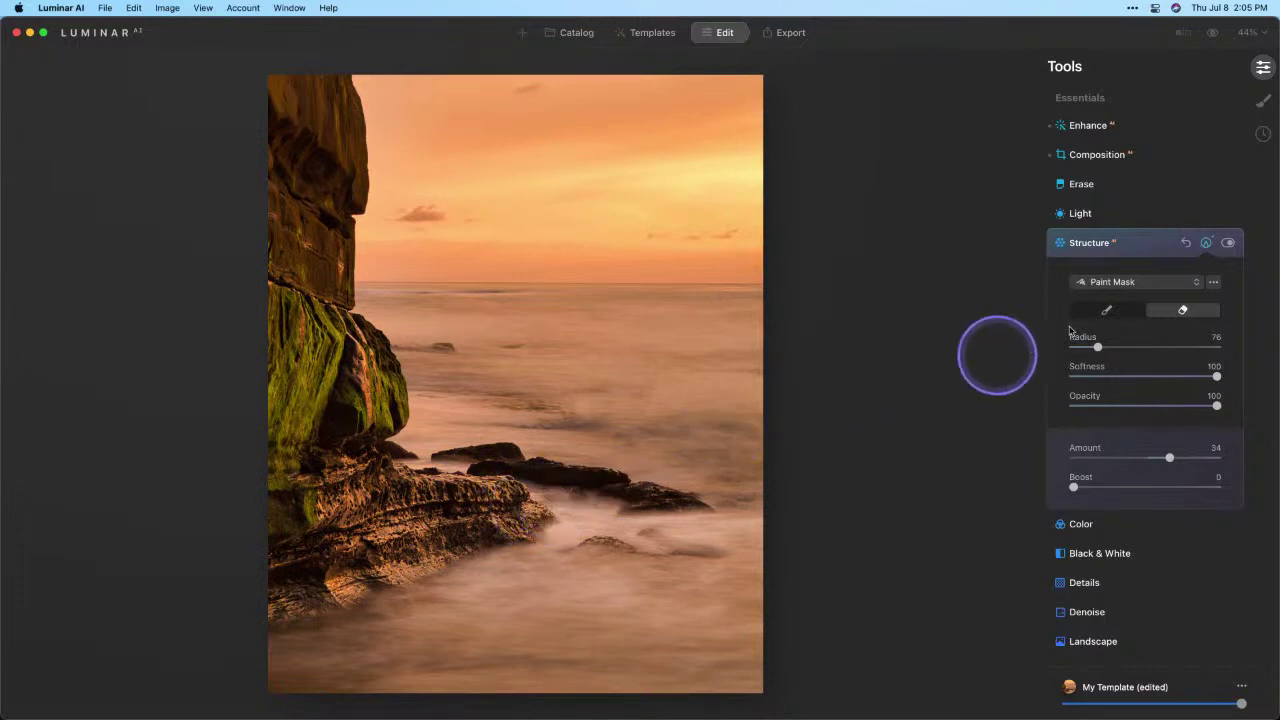
Set the Light tool's white balance to Daylight, giving Temperature 5500 and tint 0.
click(1107, 218)
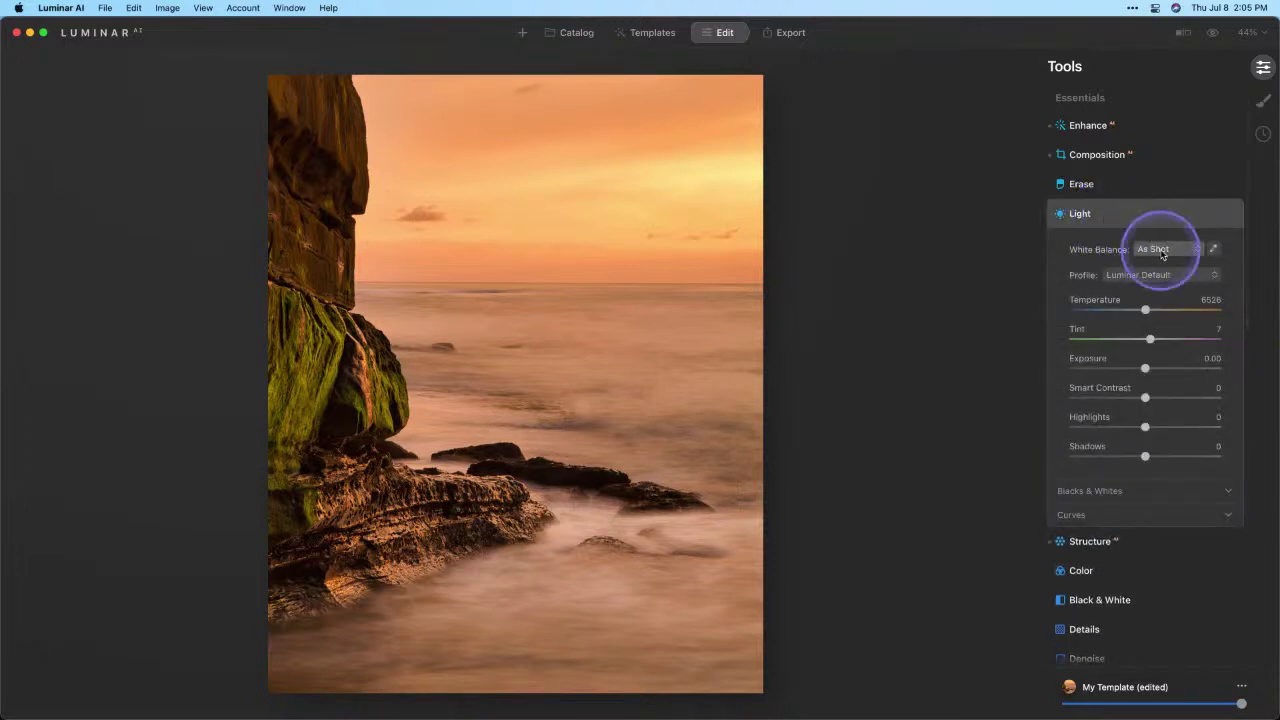
click(1163, 250)
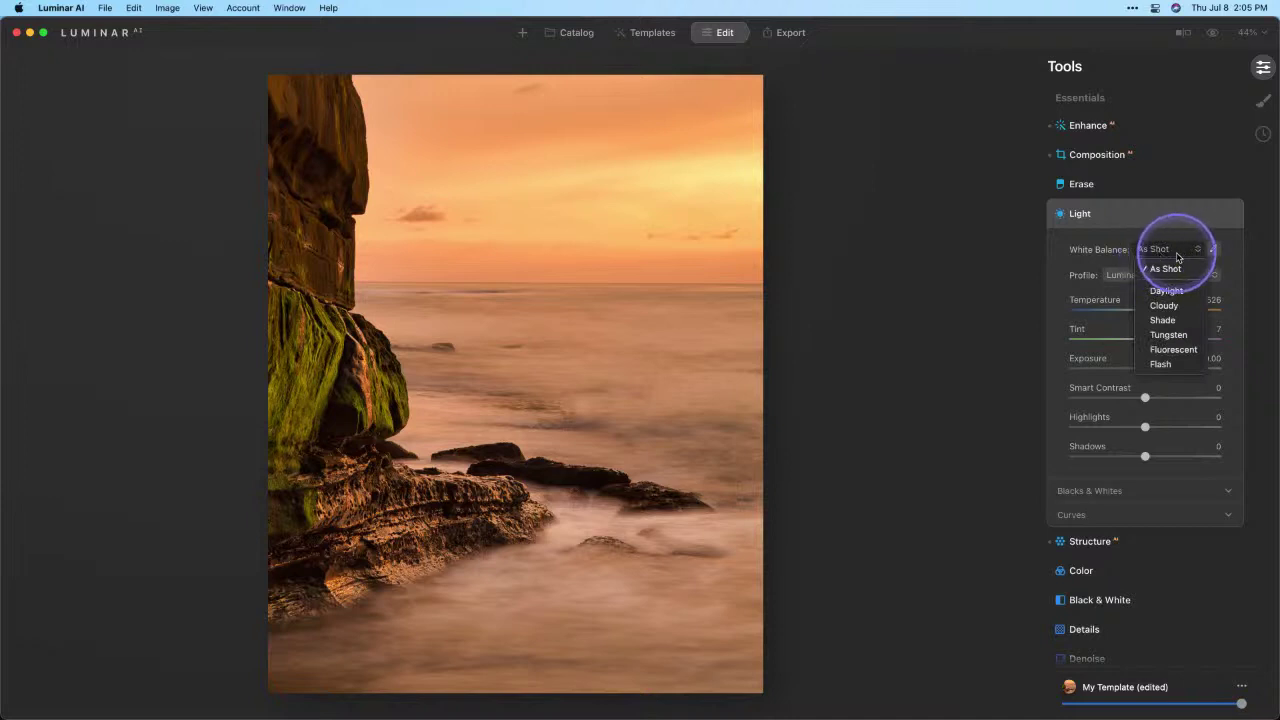
click(1175, 292)
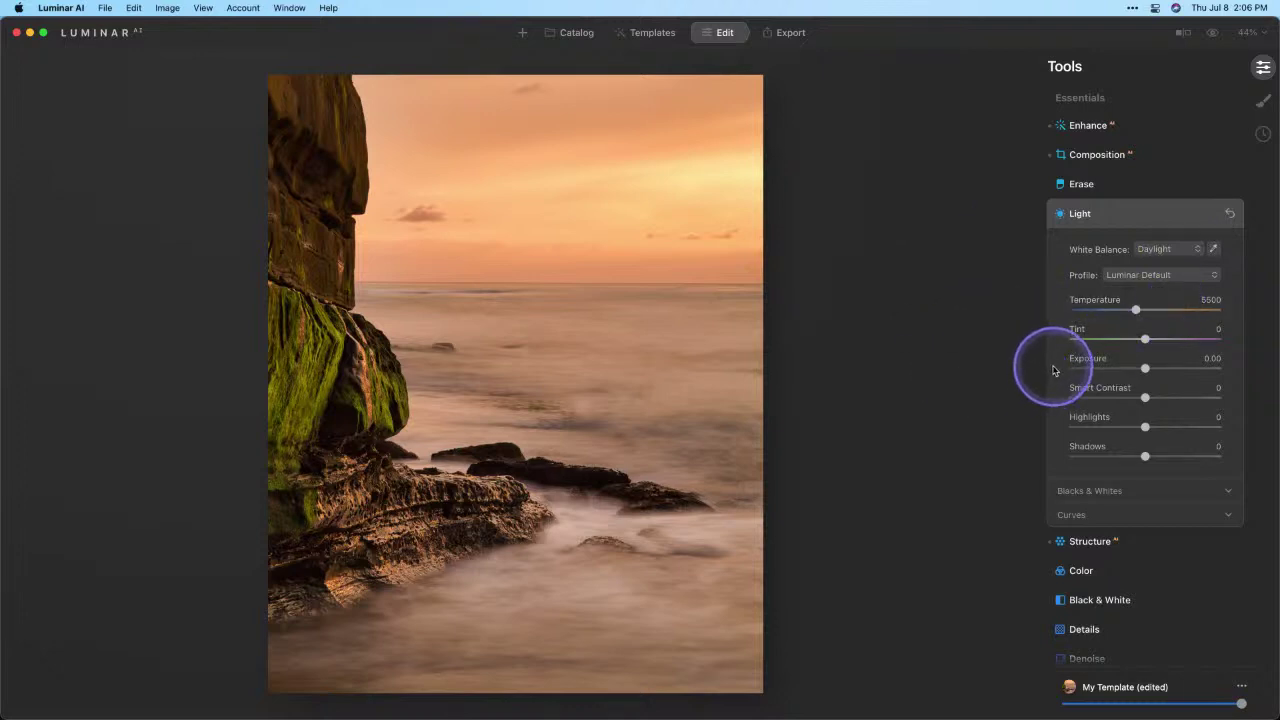
Expand Color > HSL and browse its Hue, Saturation and Luminance modes, staying on Hue.
scroll(1049, 367, down, 3)
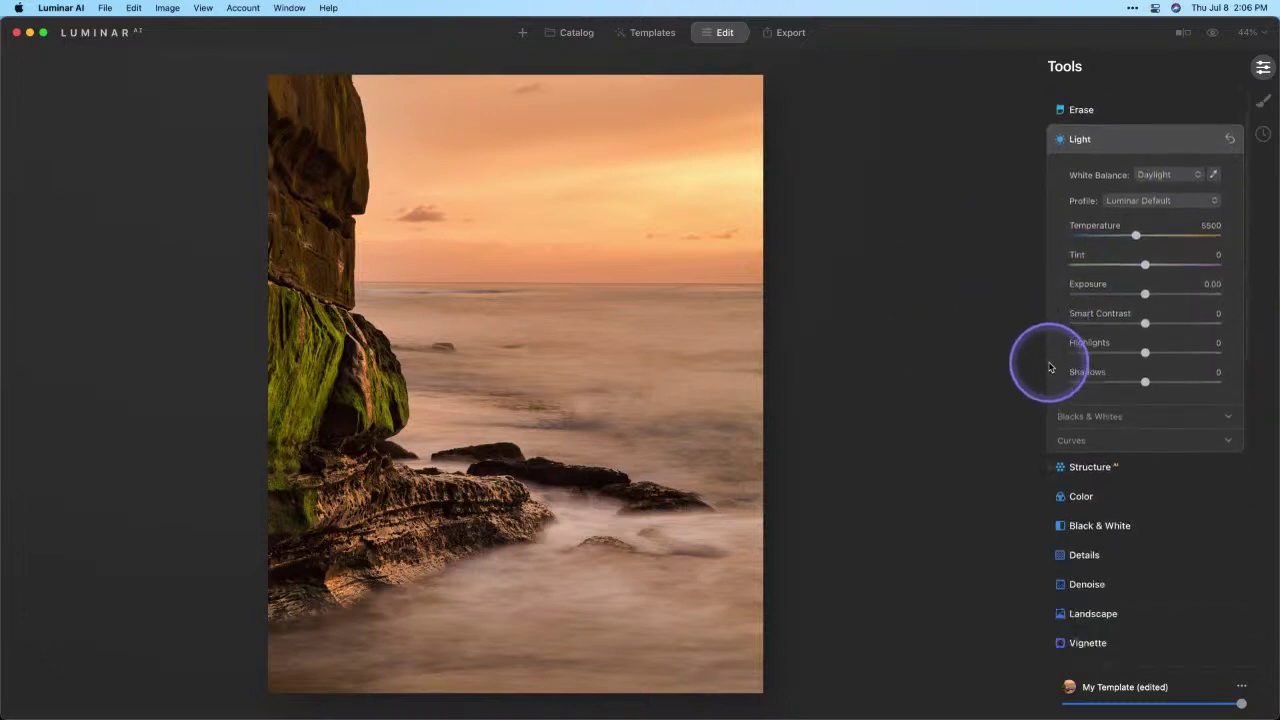
click(1088, 484)
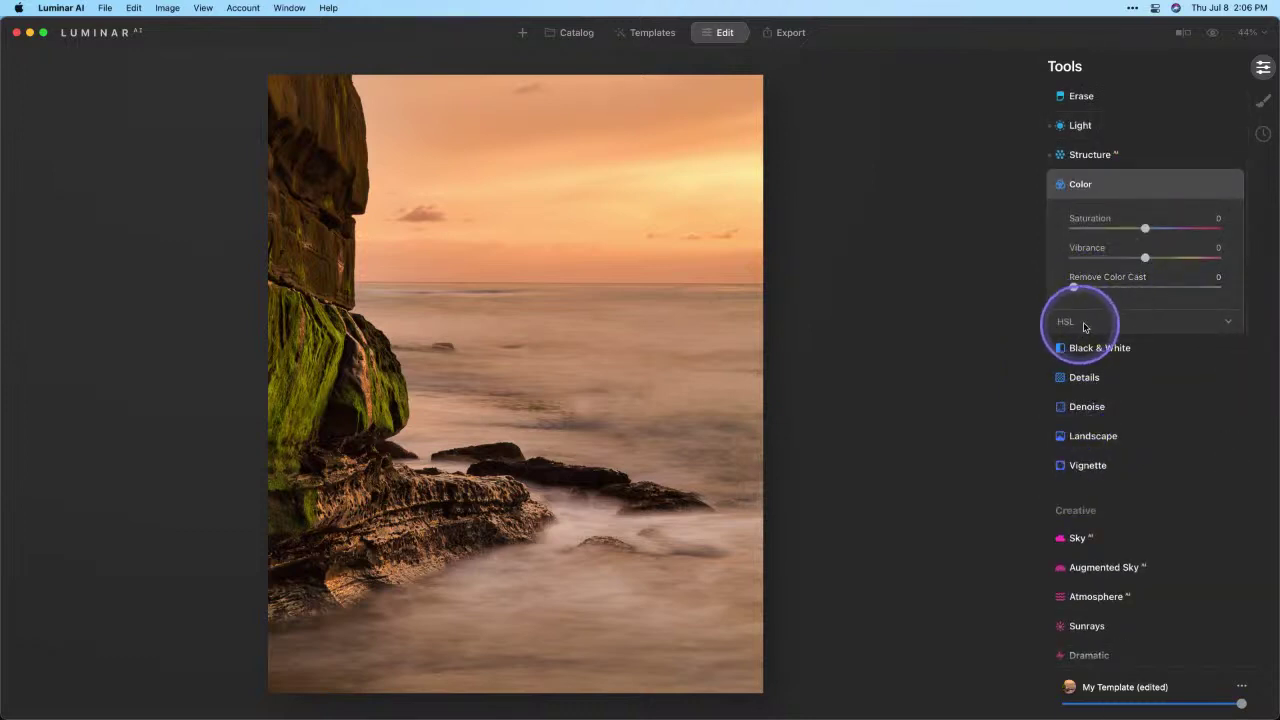
click(1070, 328)
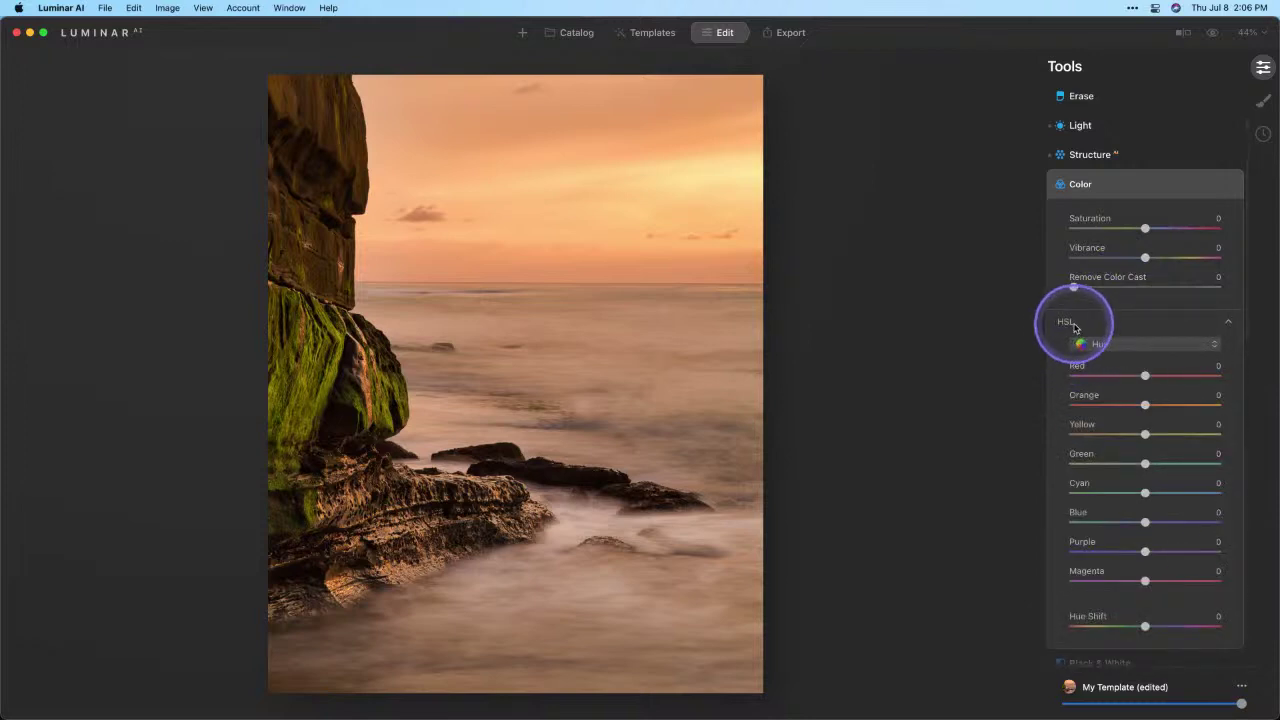
click(1210, 346)
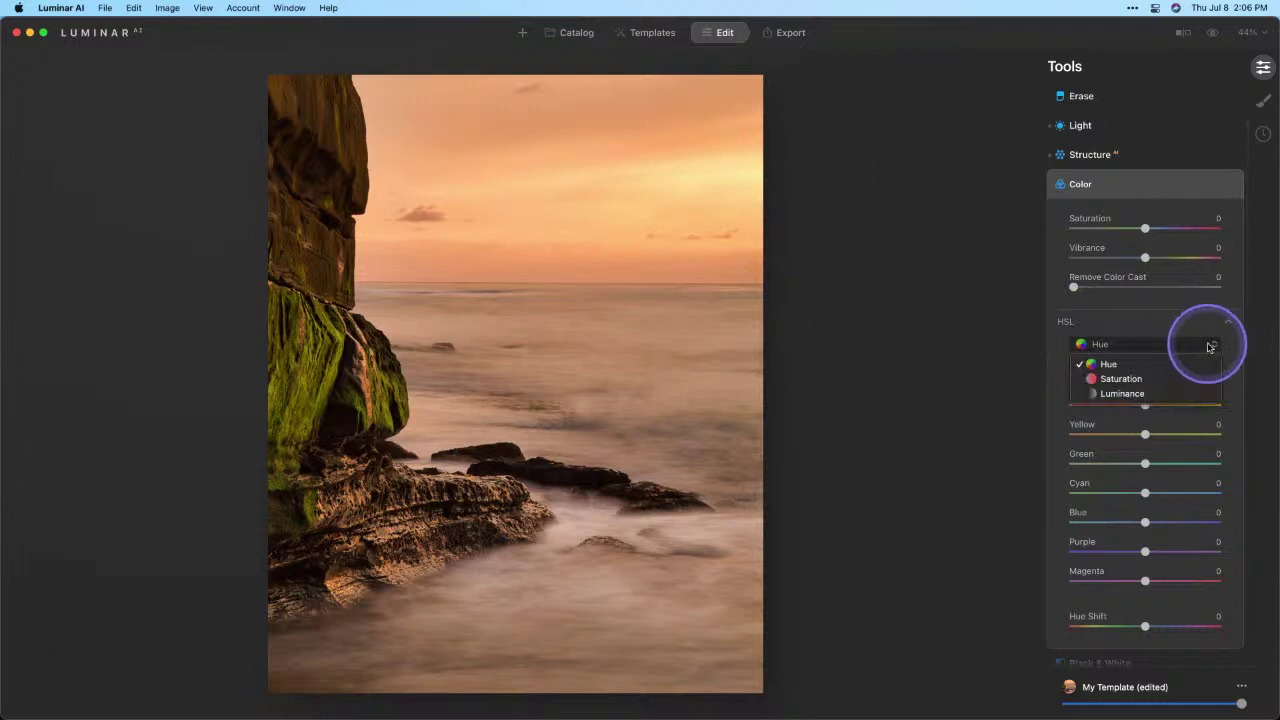
click(1124, 367)
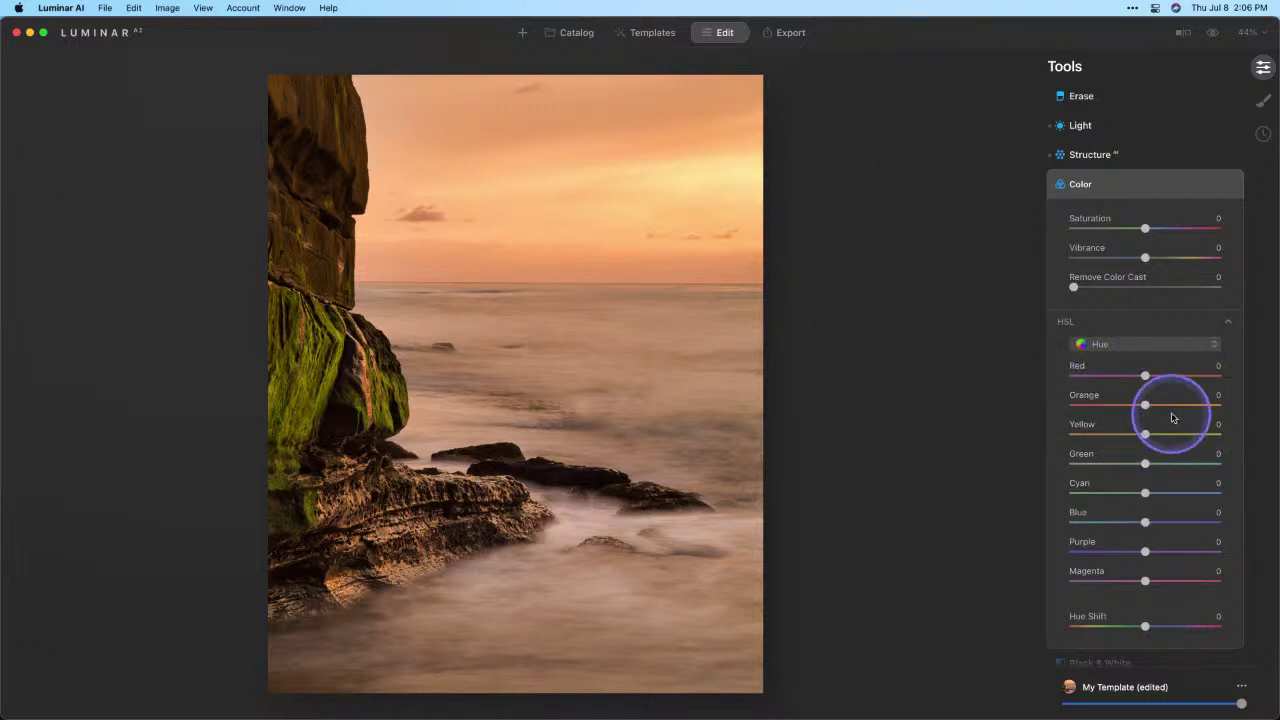
click(1128, 344)
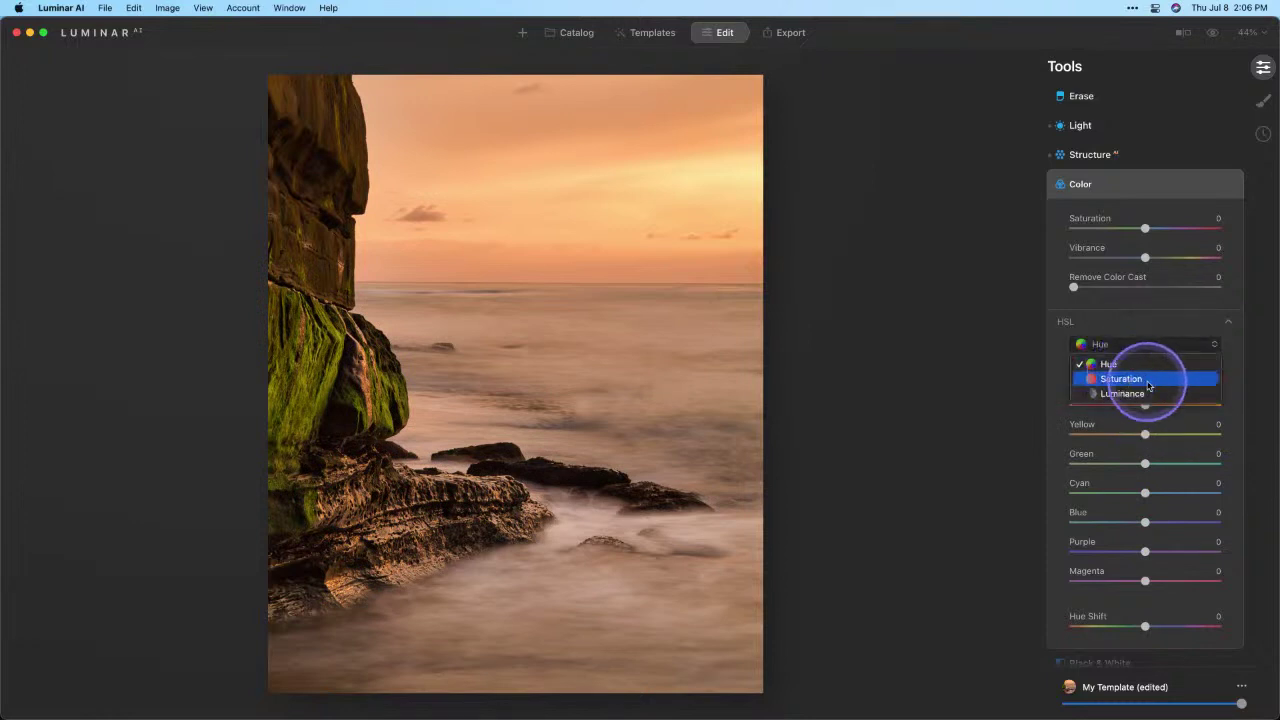
click(1140, 394)
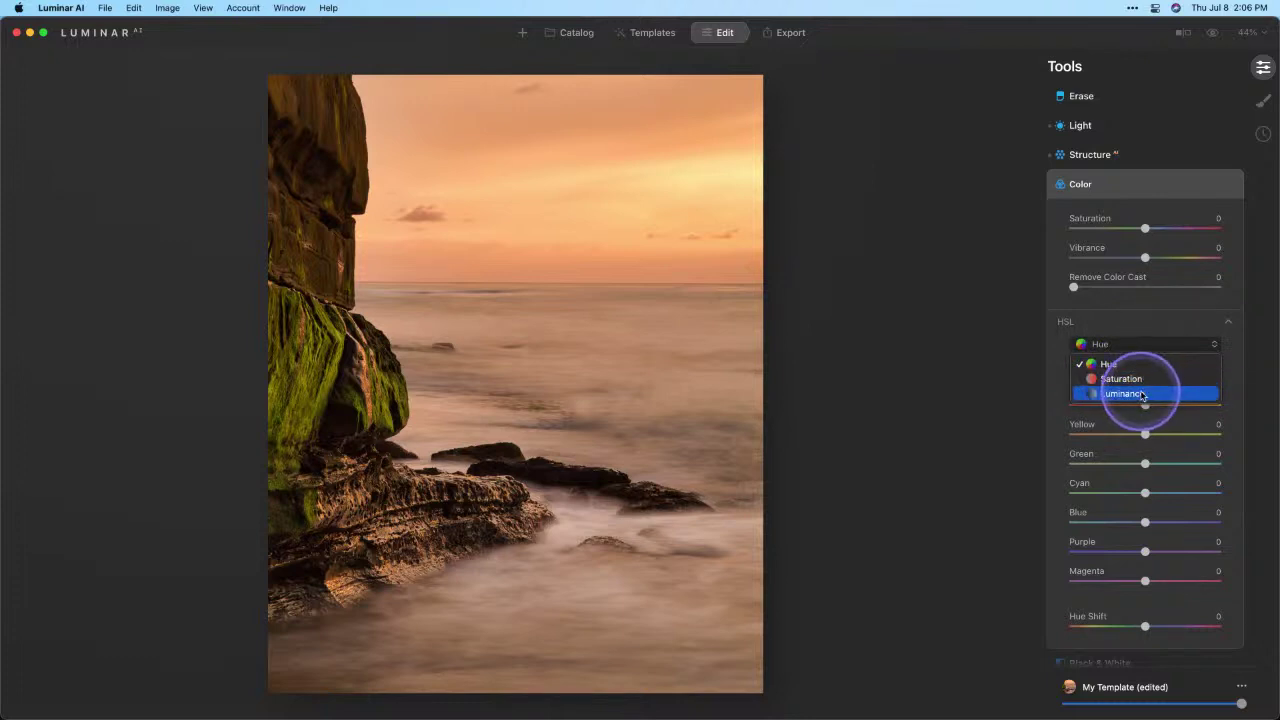
drag(1142, 395, 1132, 368)
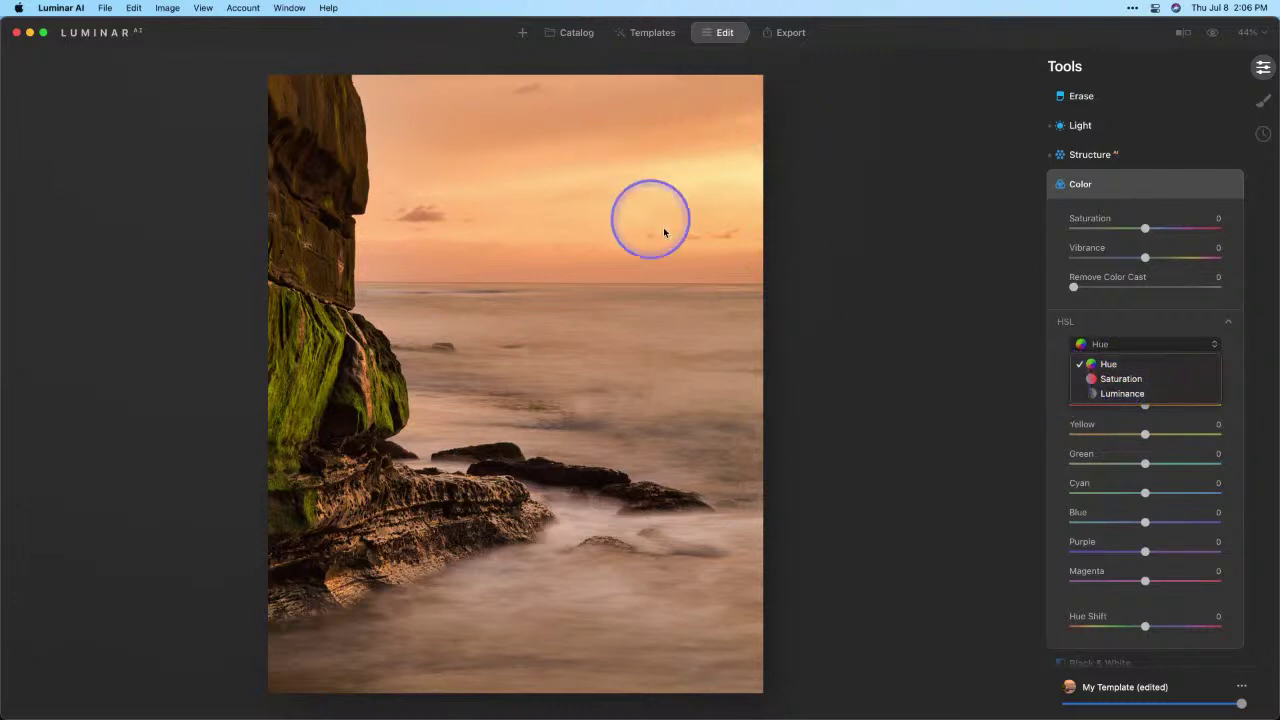
Set HSL hues Red -30, Orange -19, Yellow -15, then toggle Color off and on to compare.
click(1053, 439)
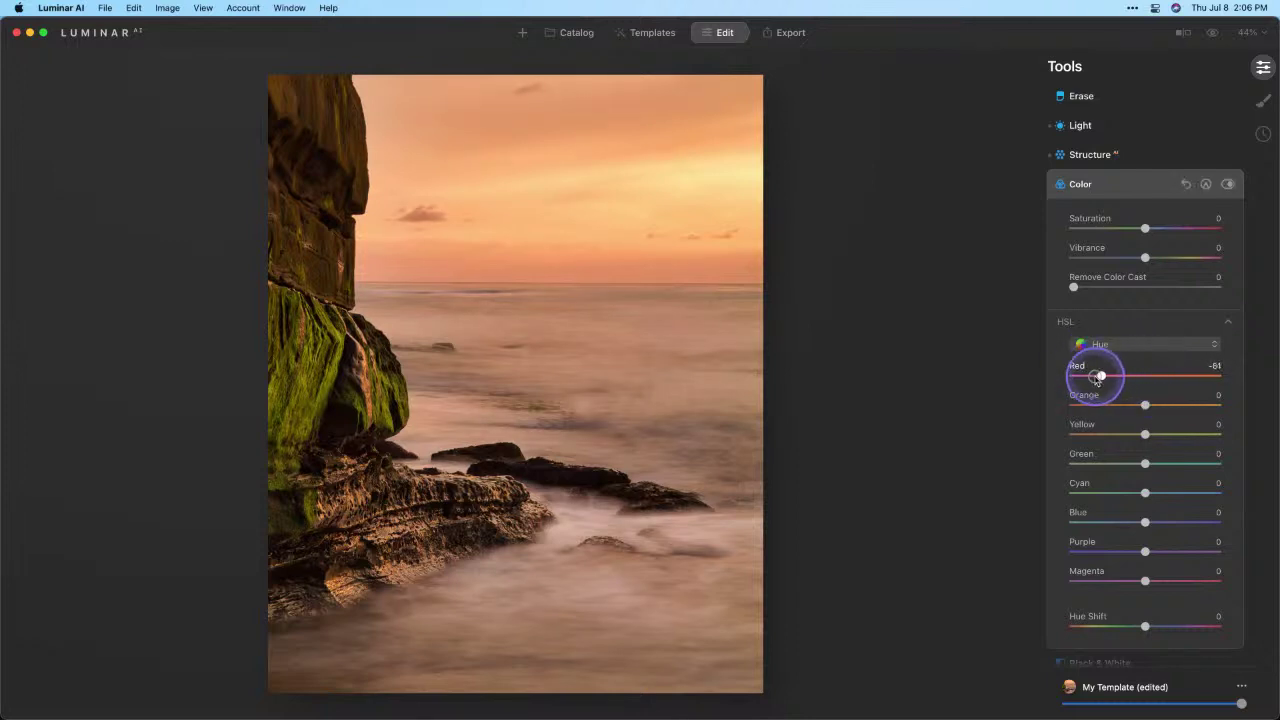
mouse_move(1145, 374)
mouse_down()
mouse_move(1234, 366)
mouse_move(1130, 372)
mouse_up()
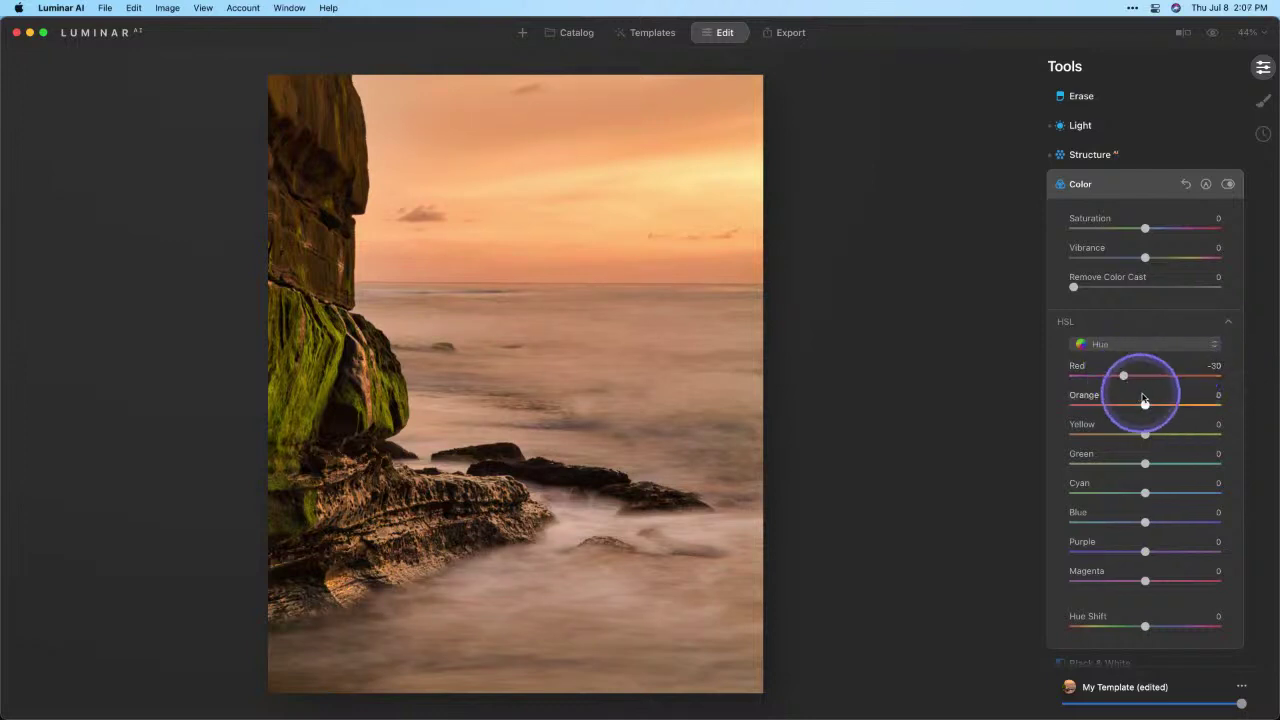
mouse_move(1145, 405)
mouse_down()
mouse_move(1108, 409)
mouse_move(1142, 408)
mouse_move(1130, 408)
mouse_up()
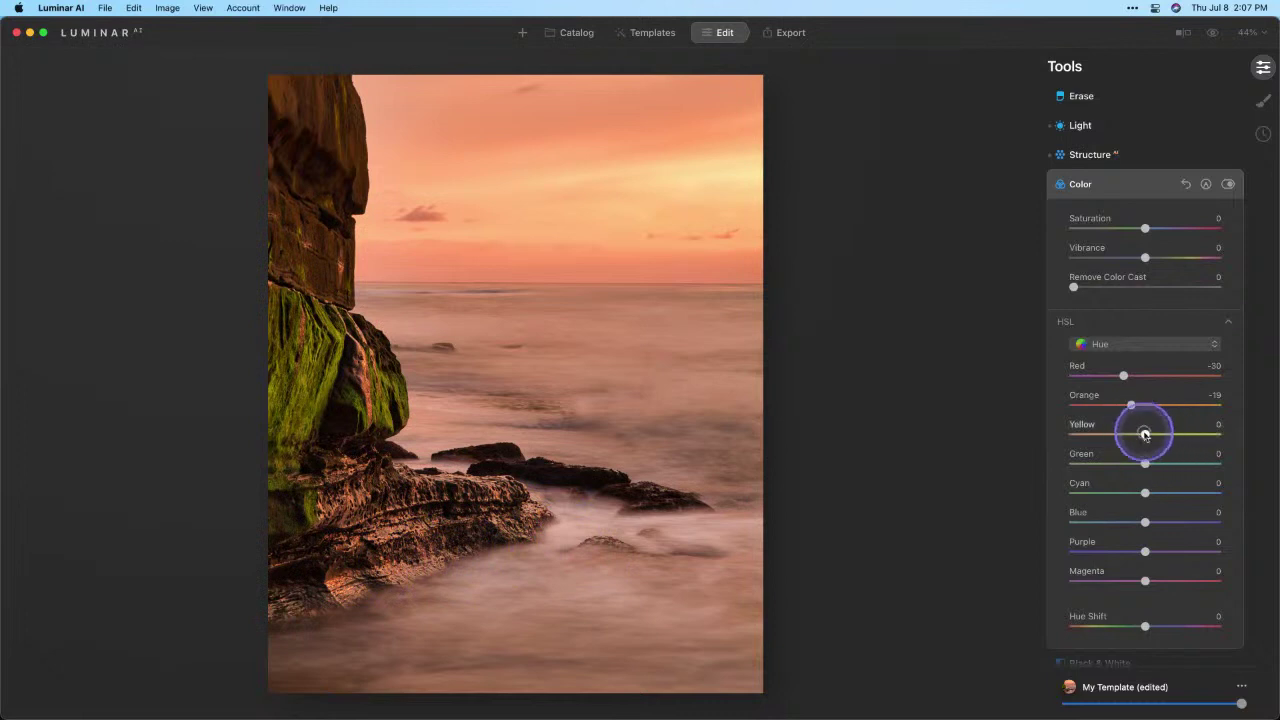
drag(1142, 433, 1097, 437)
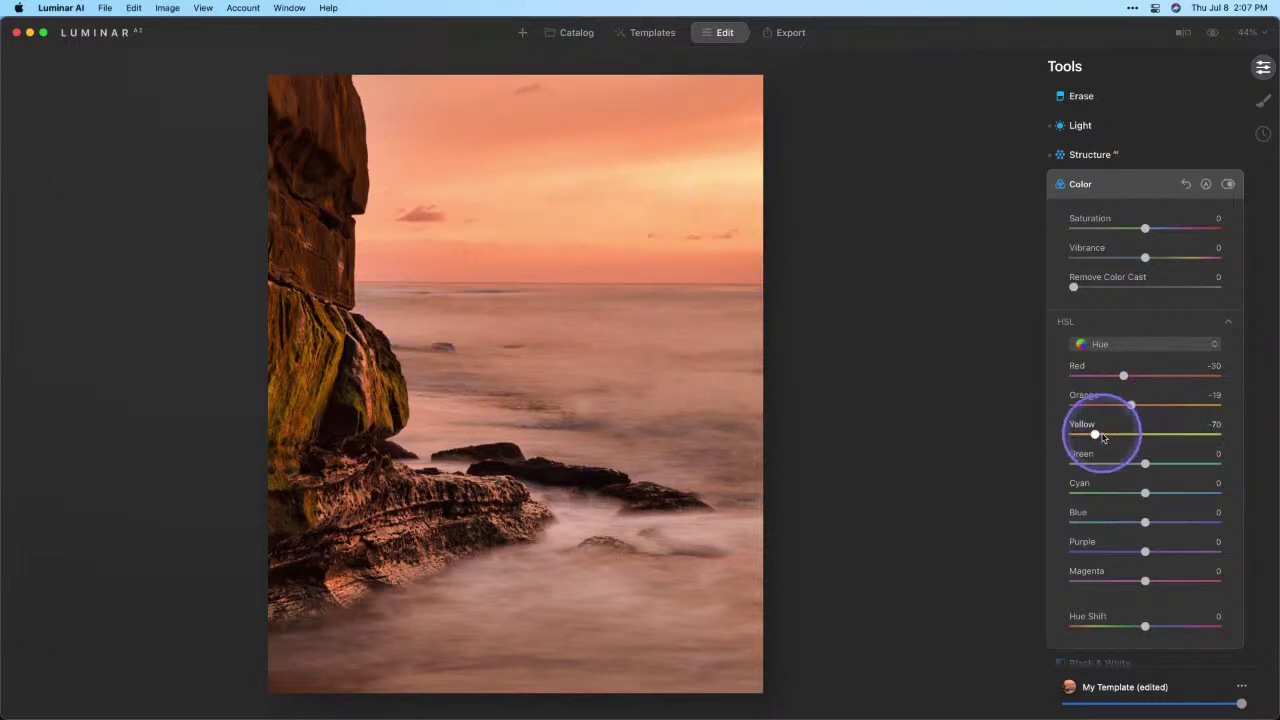
drag(1097, 436, 1143, 436)
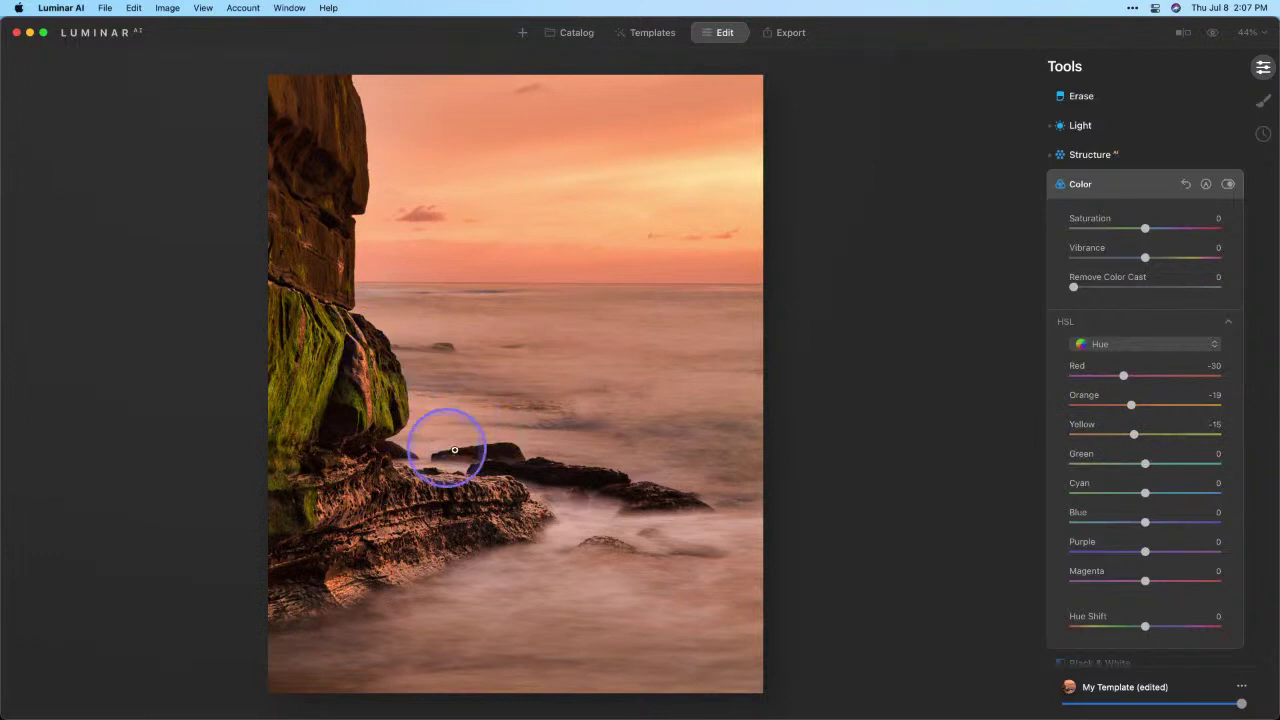
click(1229, 185)
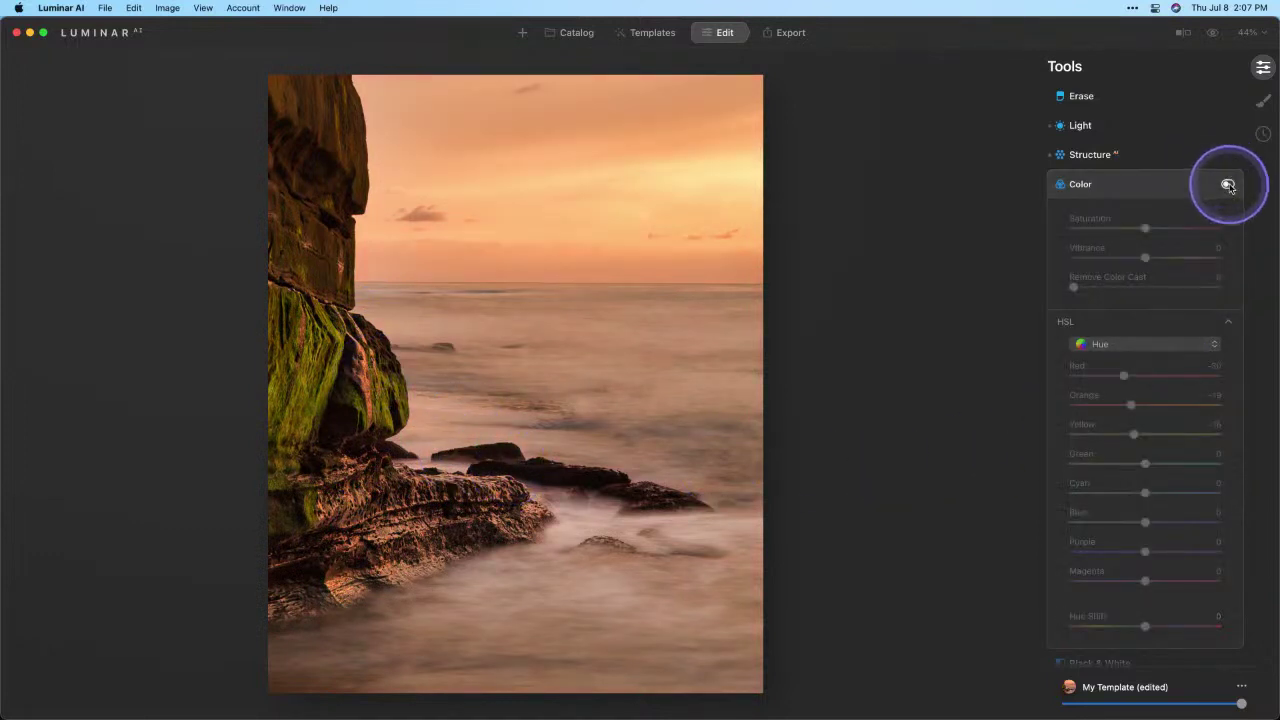
click(1229, 185)
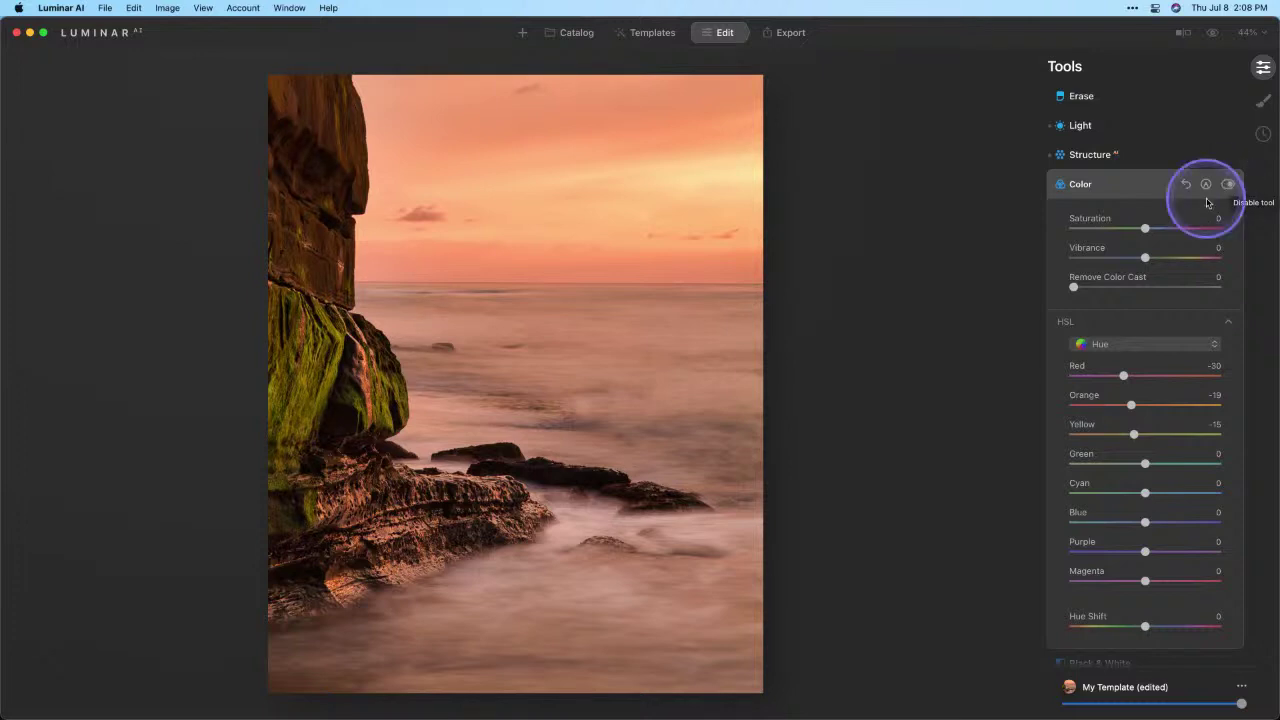
Open the Mystical tool and add a Mystical glow at Amount 36.
scroll(1215, 343, down, 10)
scroll(1215, 346, down, 3)
click(1108, 443)
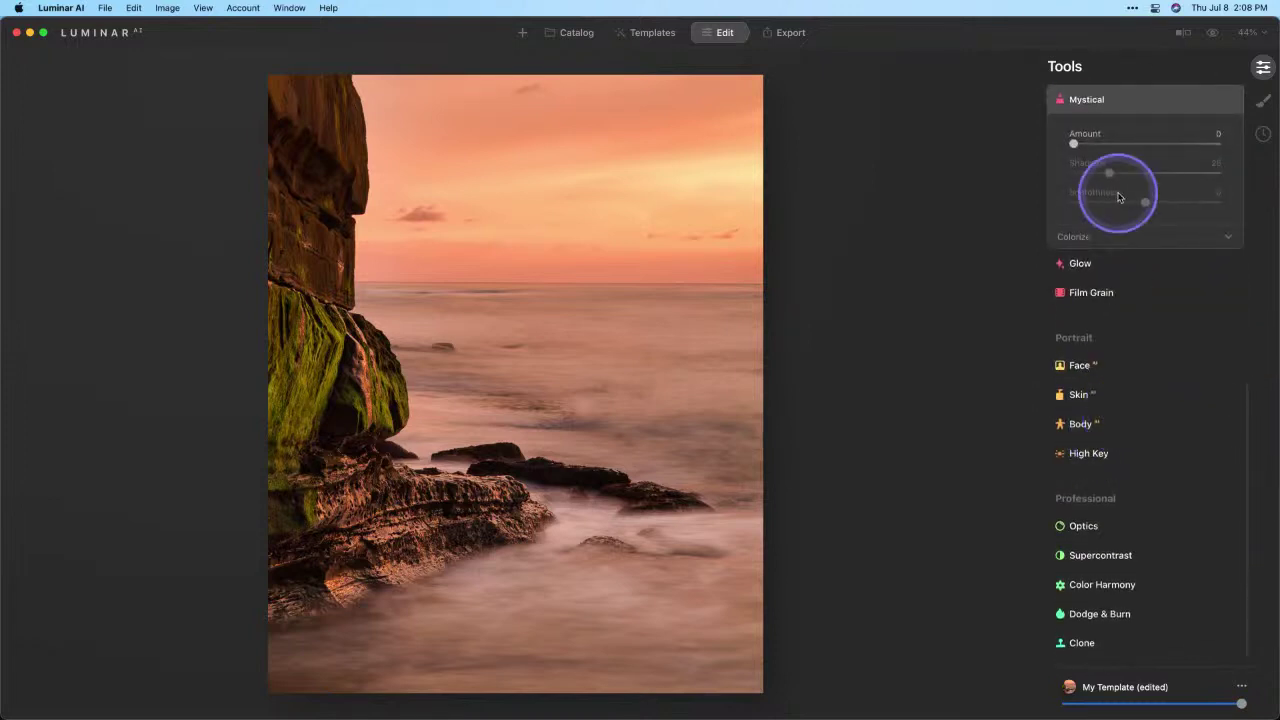
drag(1075, 145, 1145, 147)
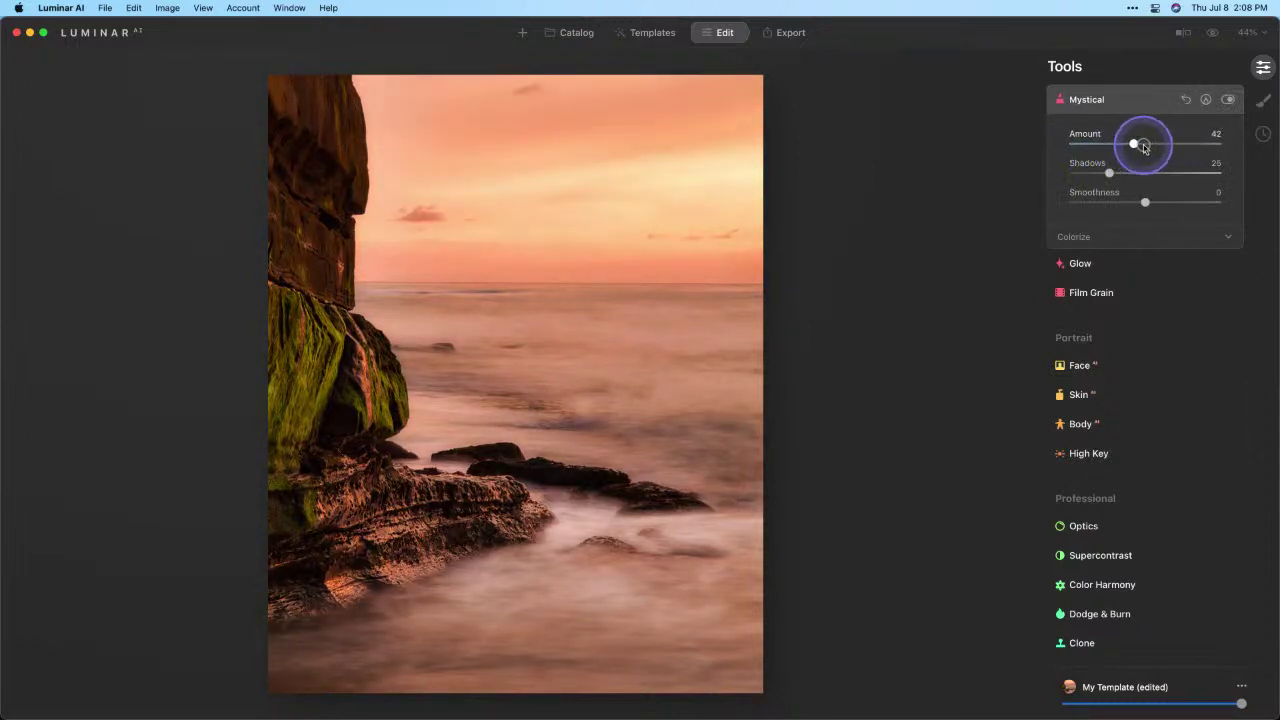
mouse_move(1145, 147)
mouse_down()
mouse_move(1199, 150)
mouse_move(1128, 145)
mouse_up()
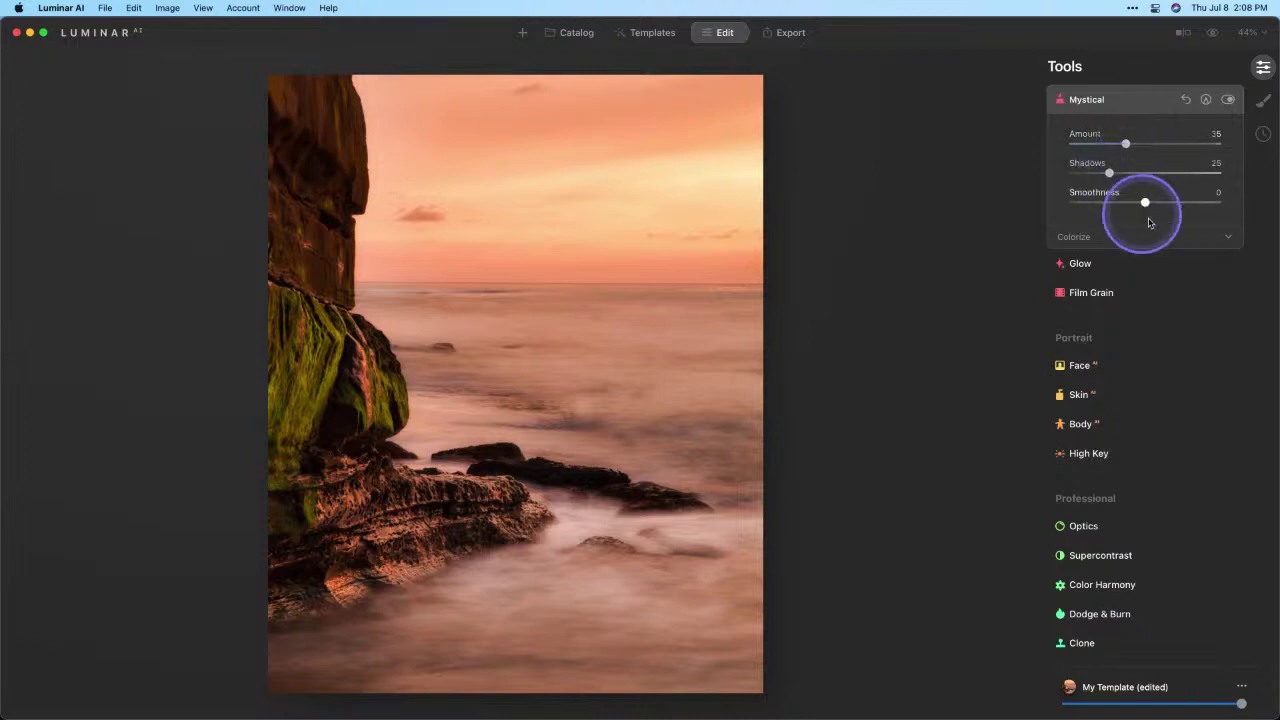
Set Mystical Smoothness to -42, compare with the effect toggled off and on, then raise Shadows to 45.
drag(1145, 205, 1113, 208)
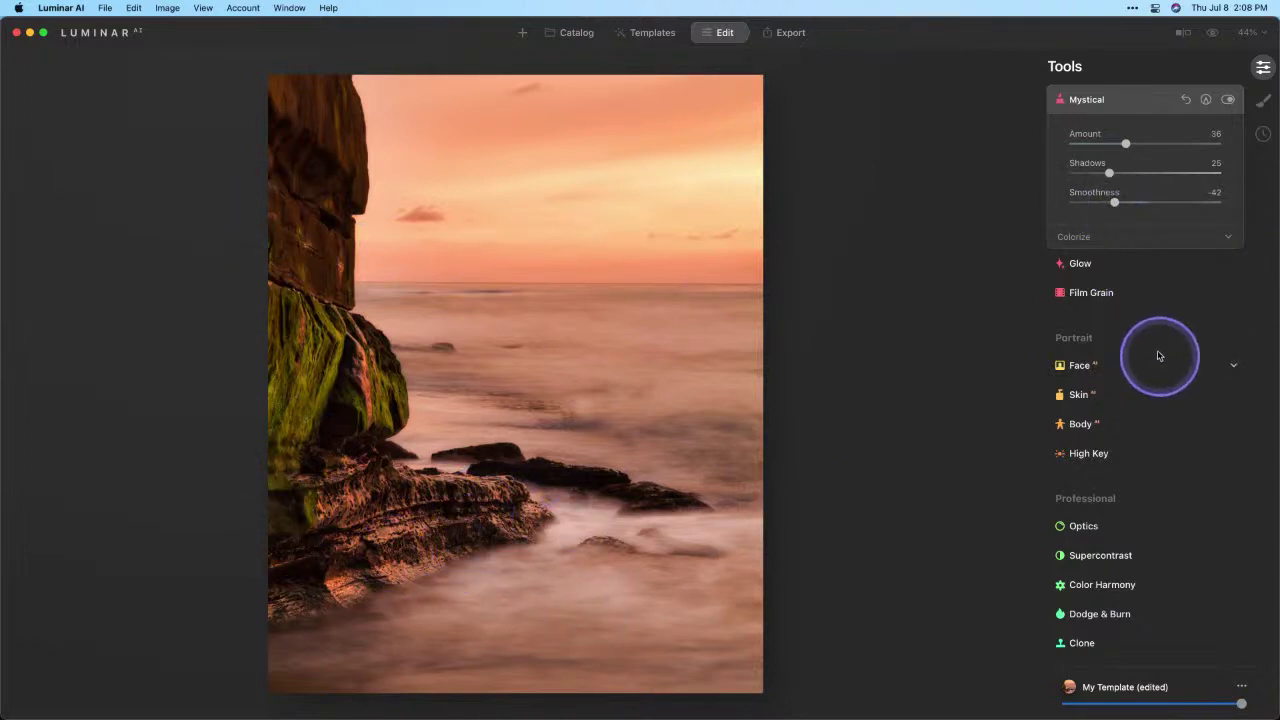
click(1228, 100)
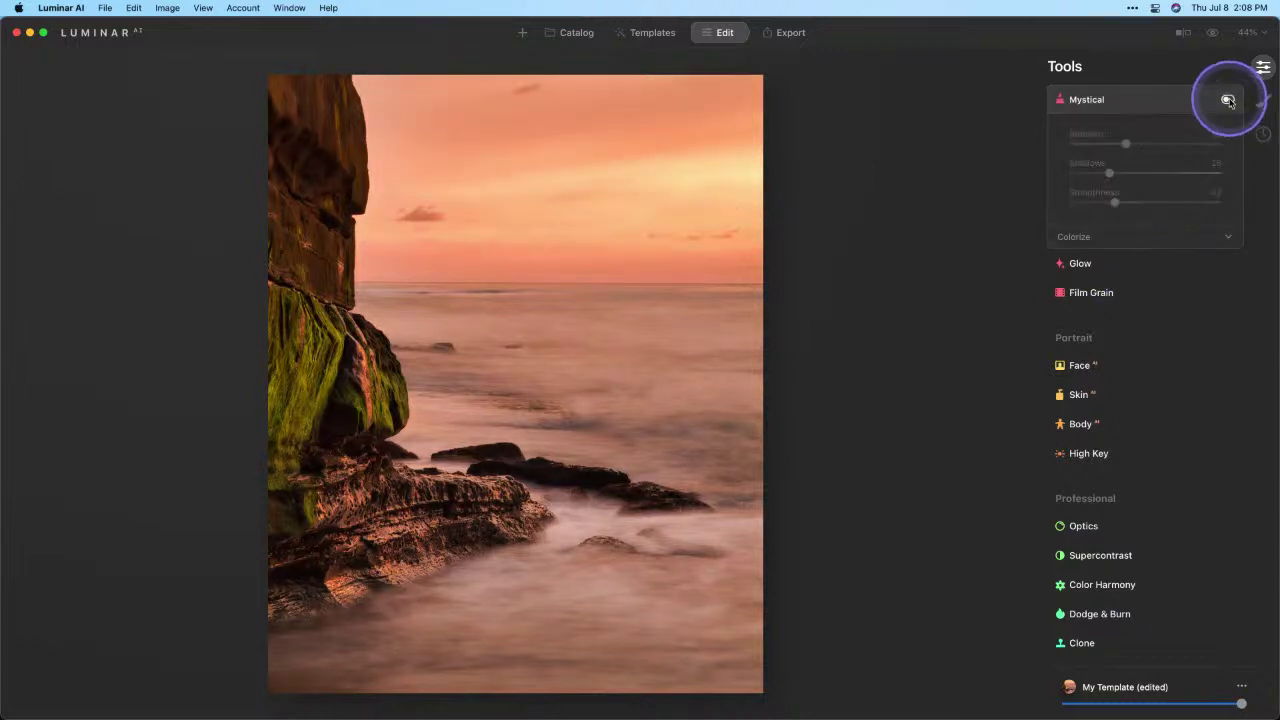
click(1228, 100)
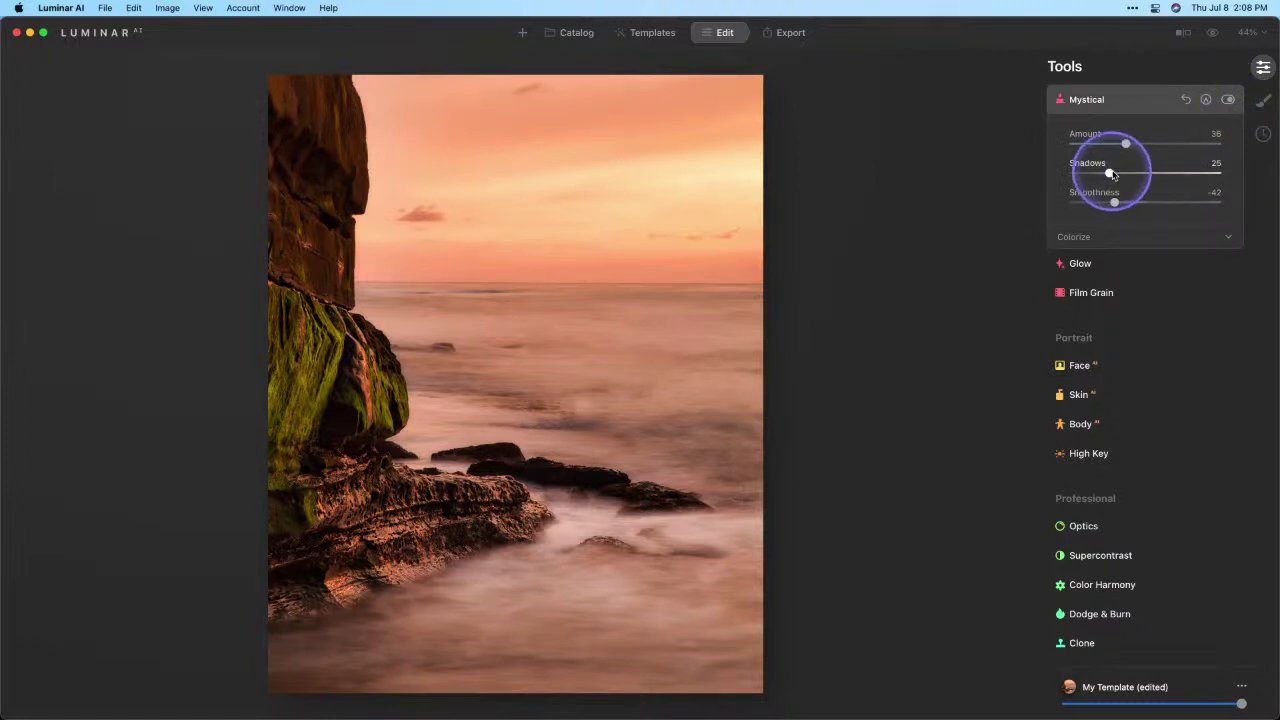
drag(1110, 174, 1147, 176)
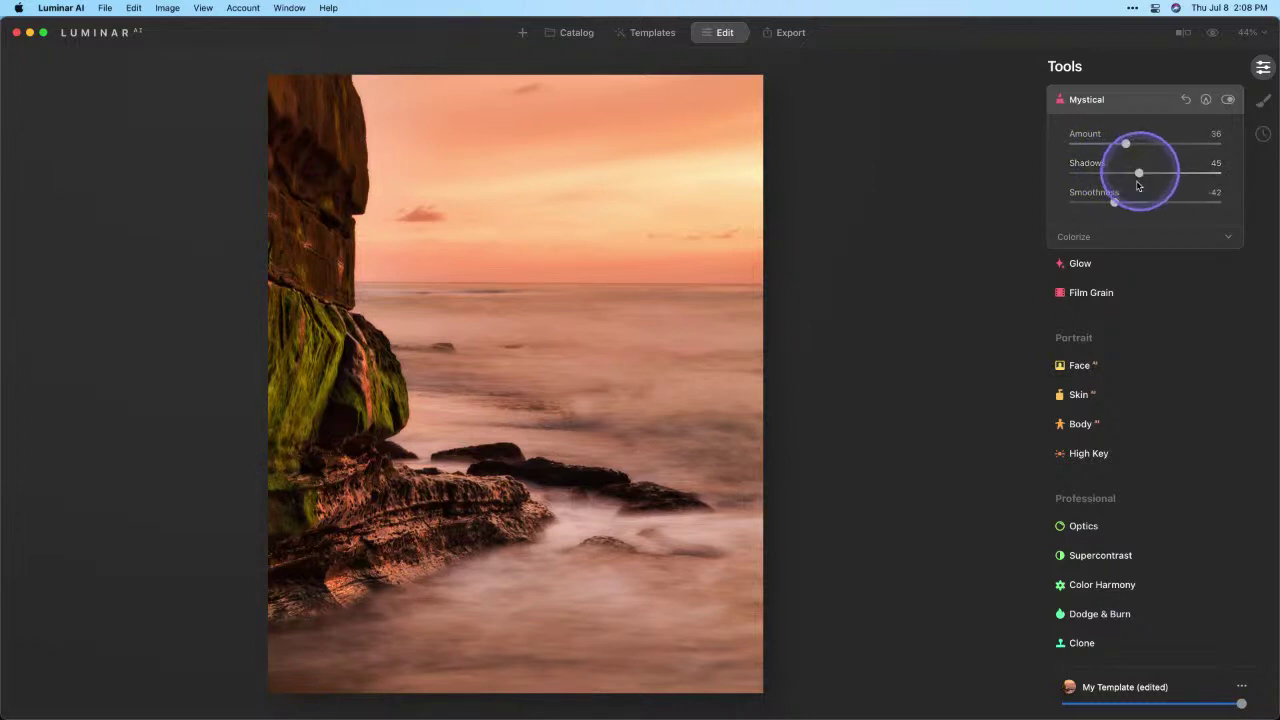
Cool the Mystical glow with Colorize Warmth -44, compare before and after, and set Amount 42 with Shadows 38.
click(1119, 240)
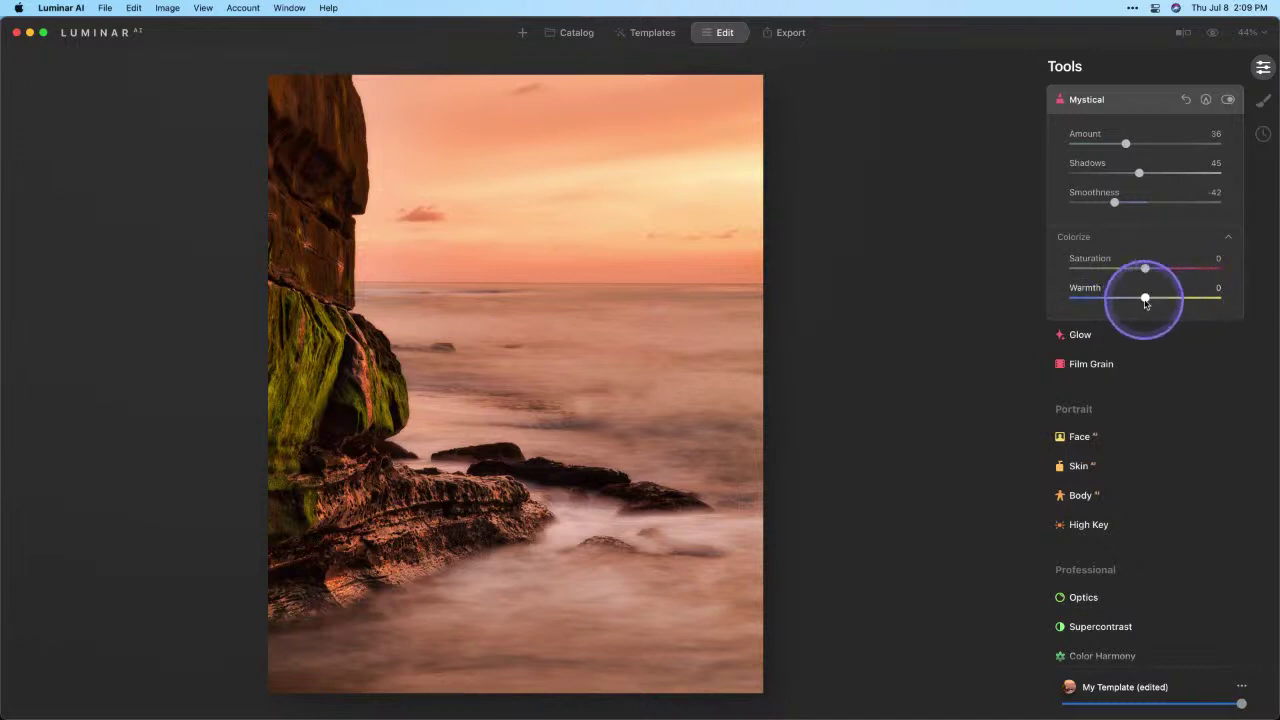
drag(1144, 297, 1113, 303)
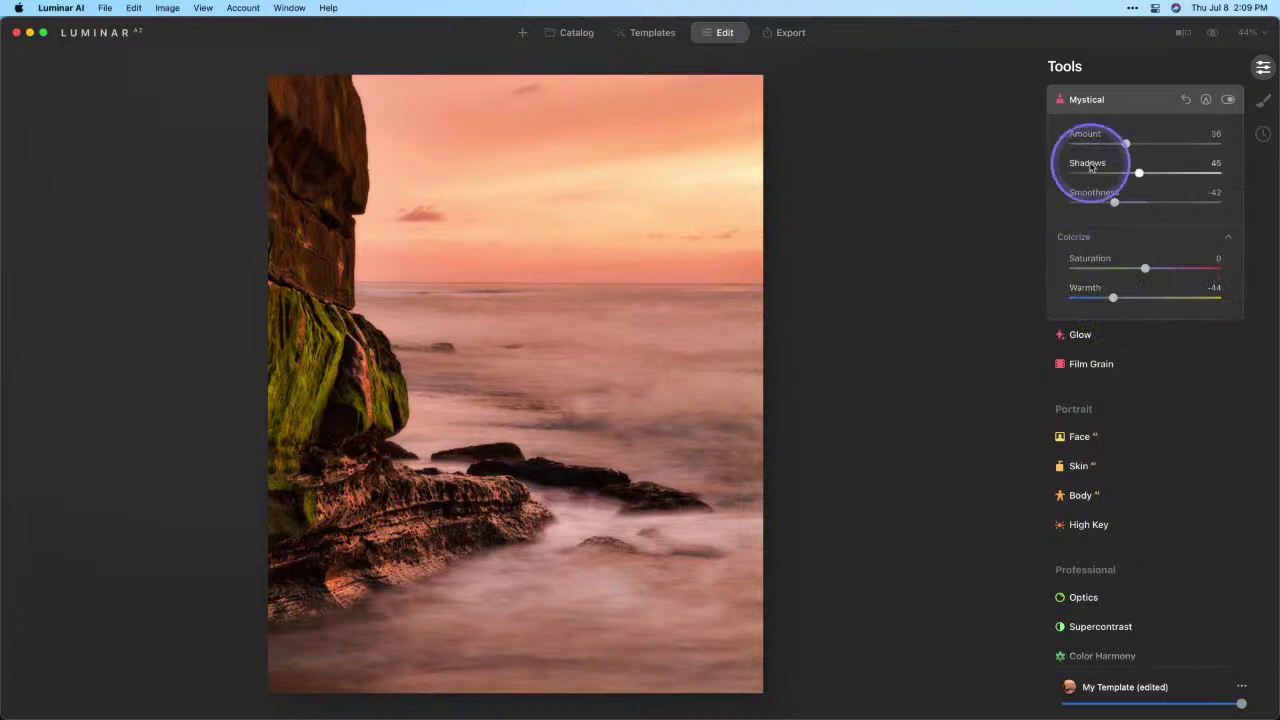
click(1228, 100)
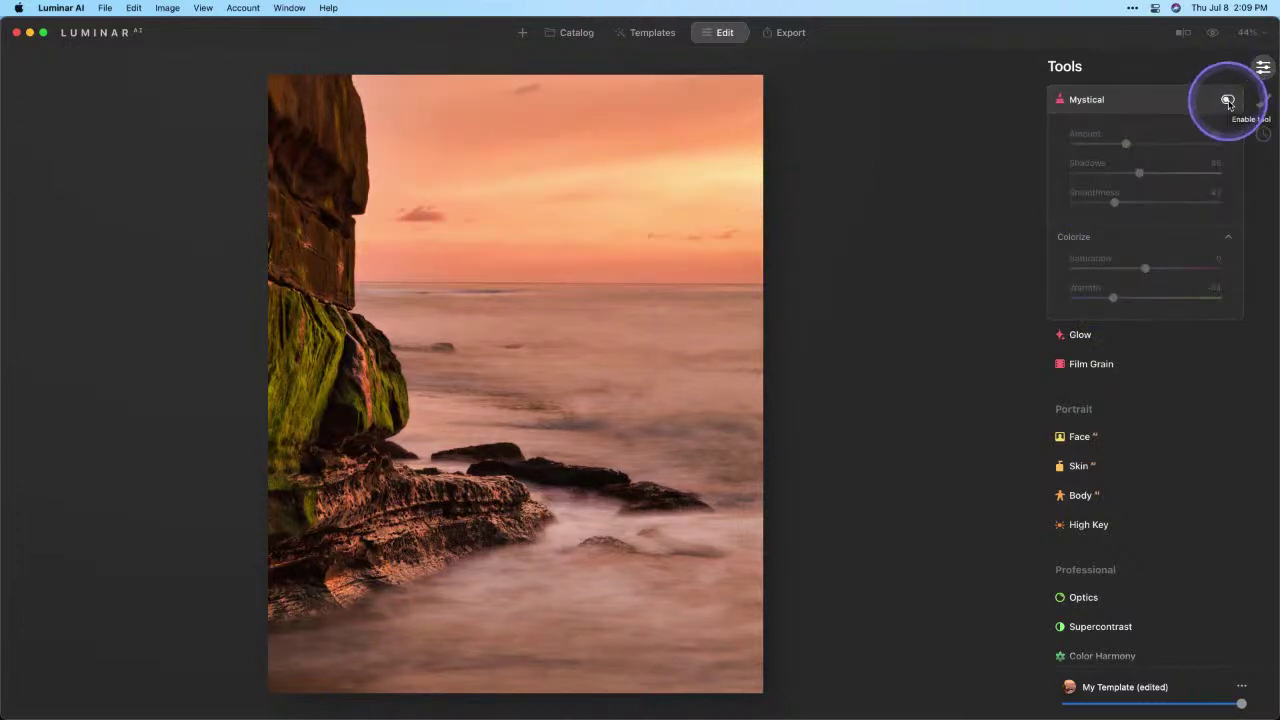
click(1228, 100)
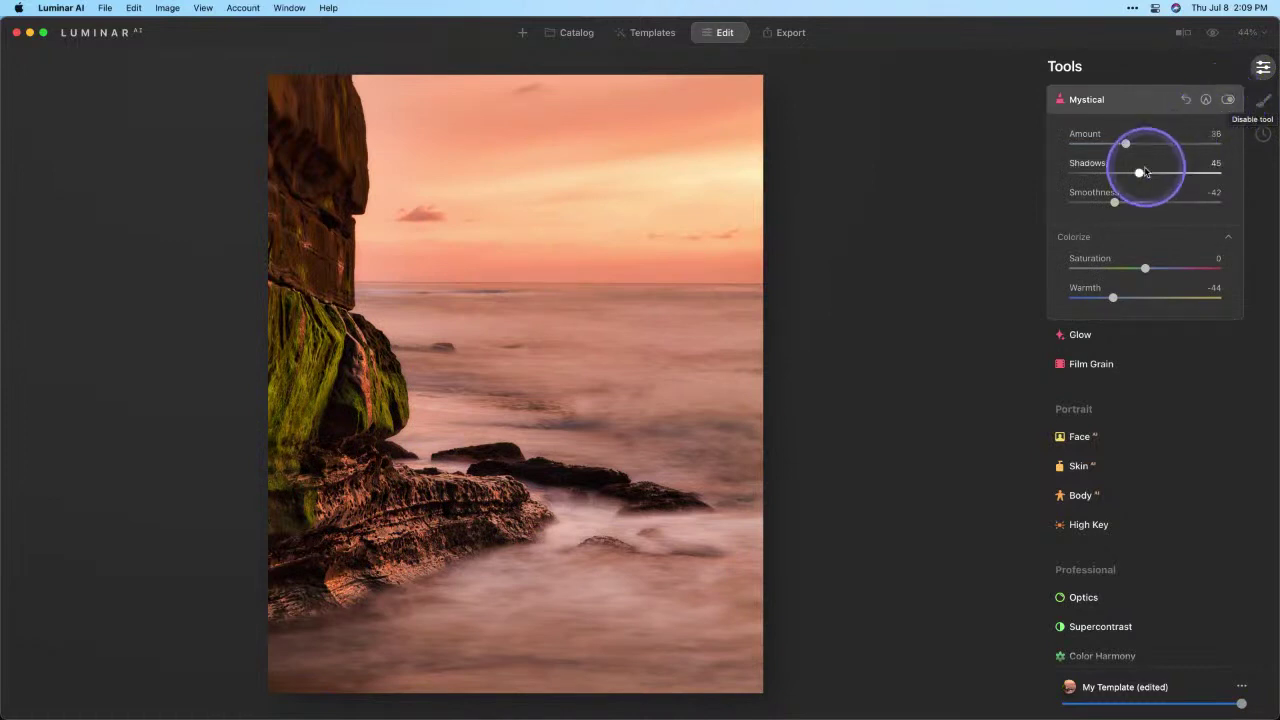
drag(1127, 147, 1113, 174)
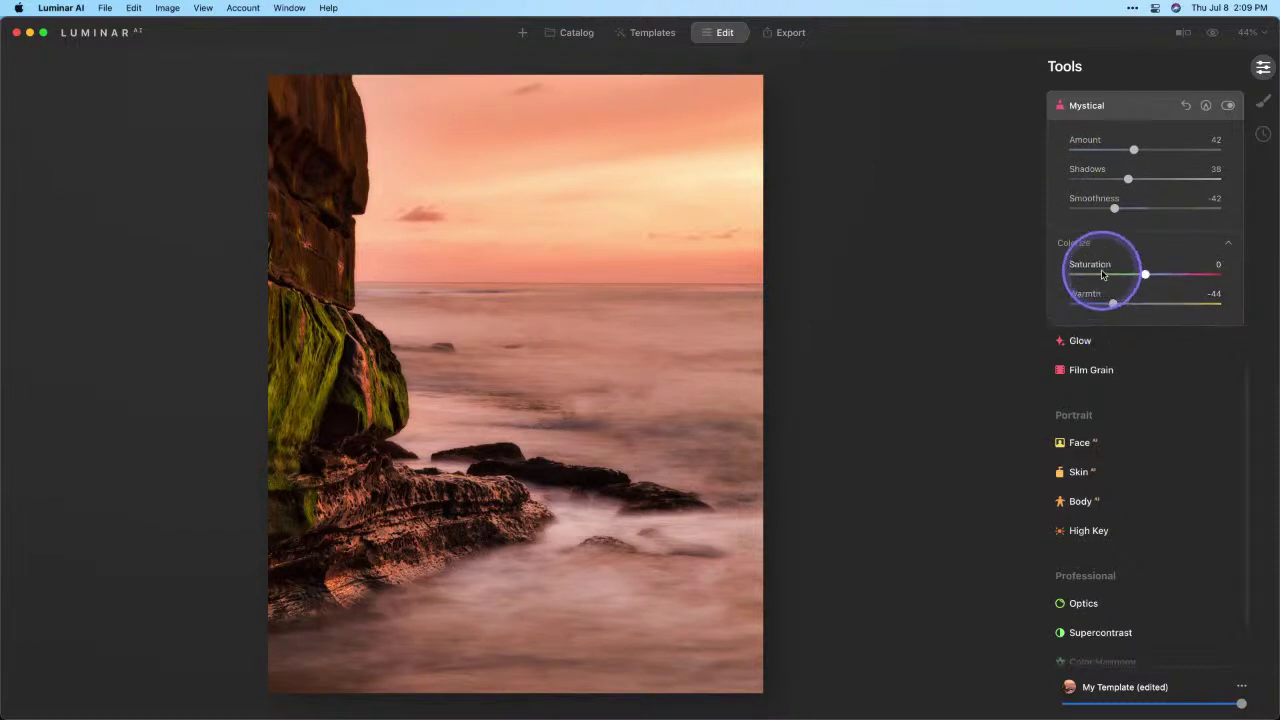
Open the Atmosphere tool and add fog over the sea at Amount 57.
scroll(1103, 274, up, 3)
scroll(1103, 274, up, 2)
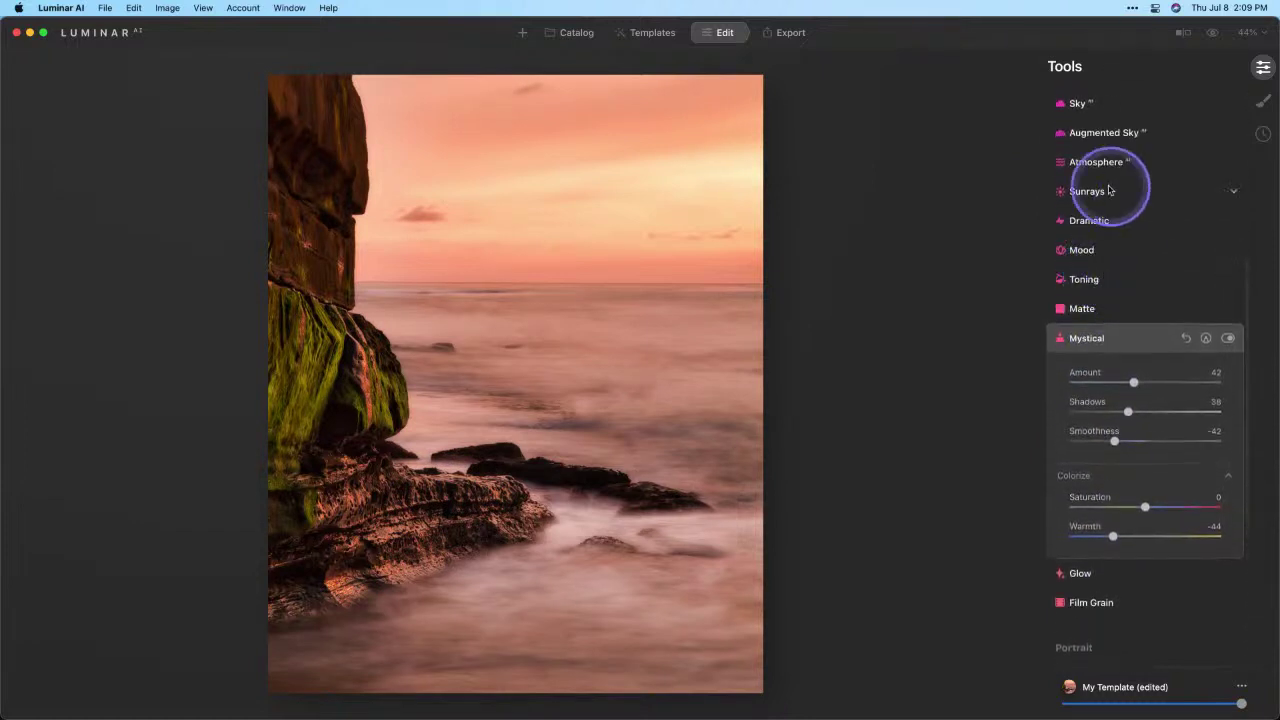
click(1097, 165)
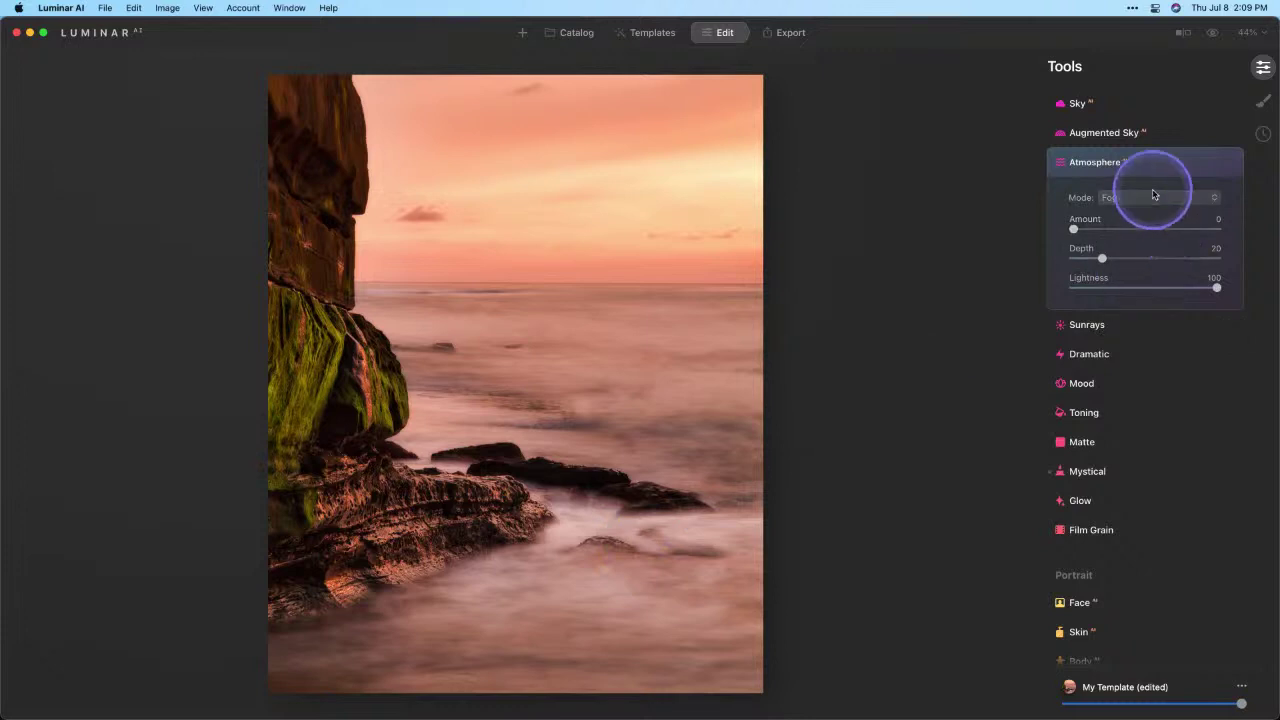
drag(1073, 231, 1163, 235)
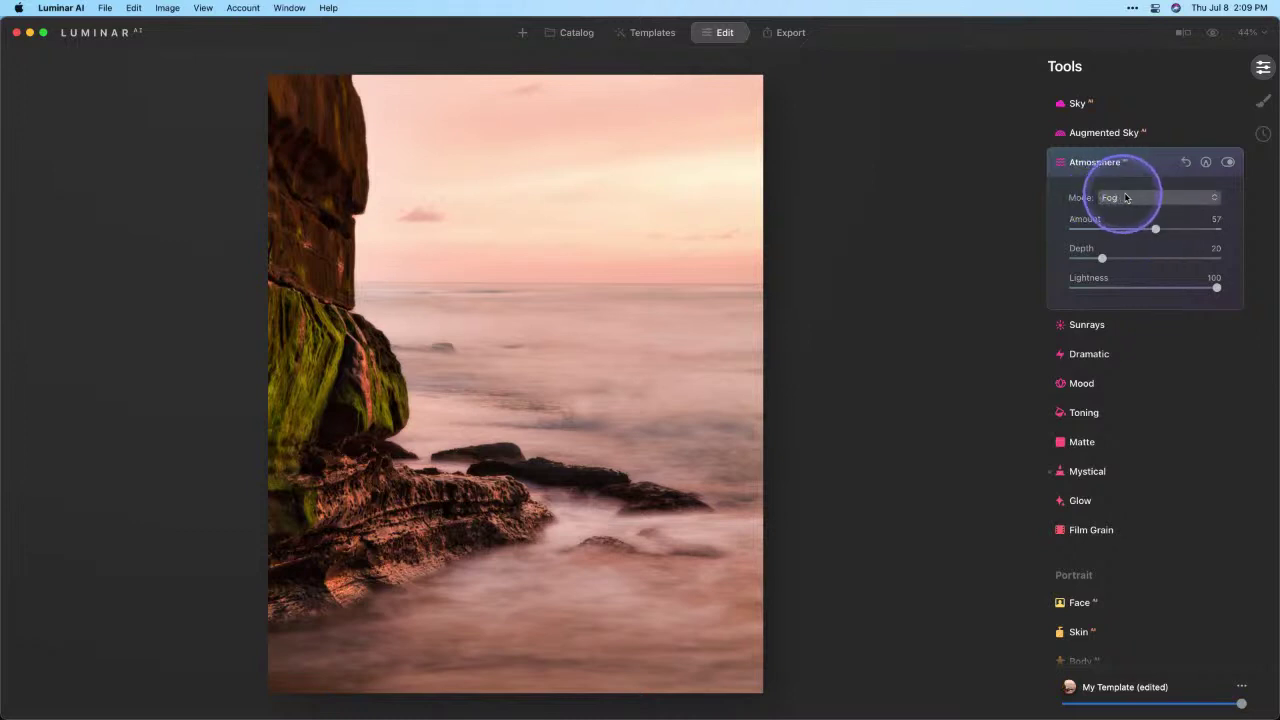
Compare the Layered Fog, Mist and Haze atmosphere modes.
click(1128, 199)
click(1139, 230)
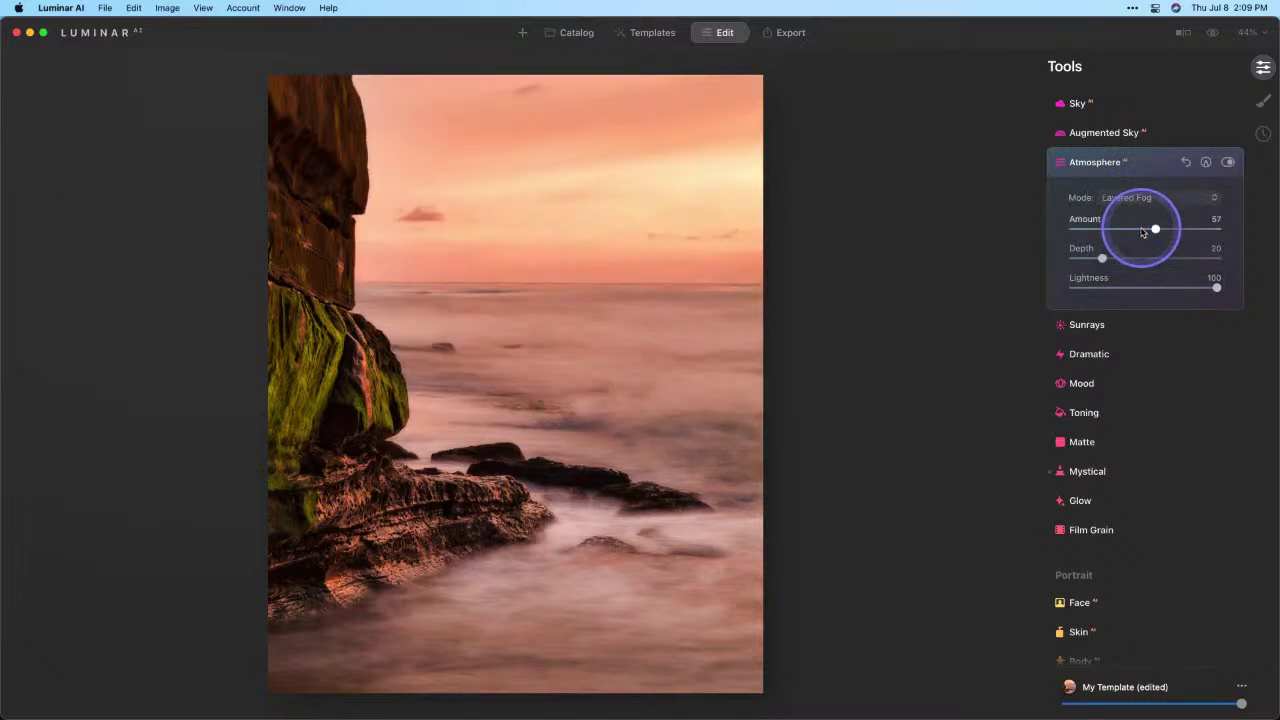
click(1151, 199)
click(1146, 246)
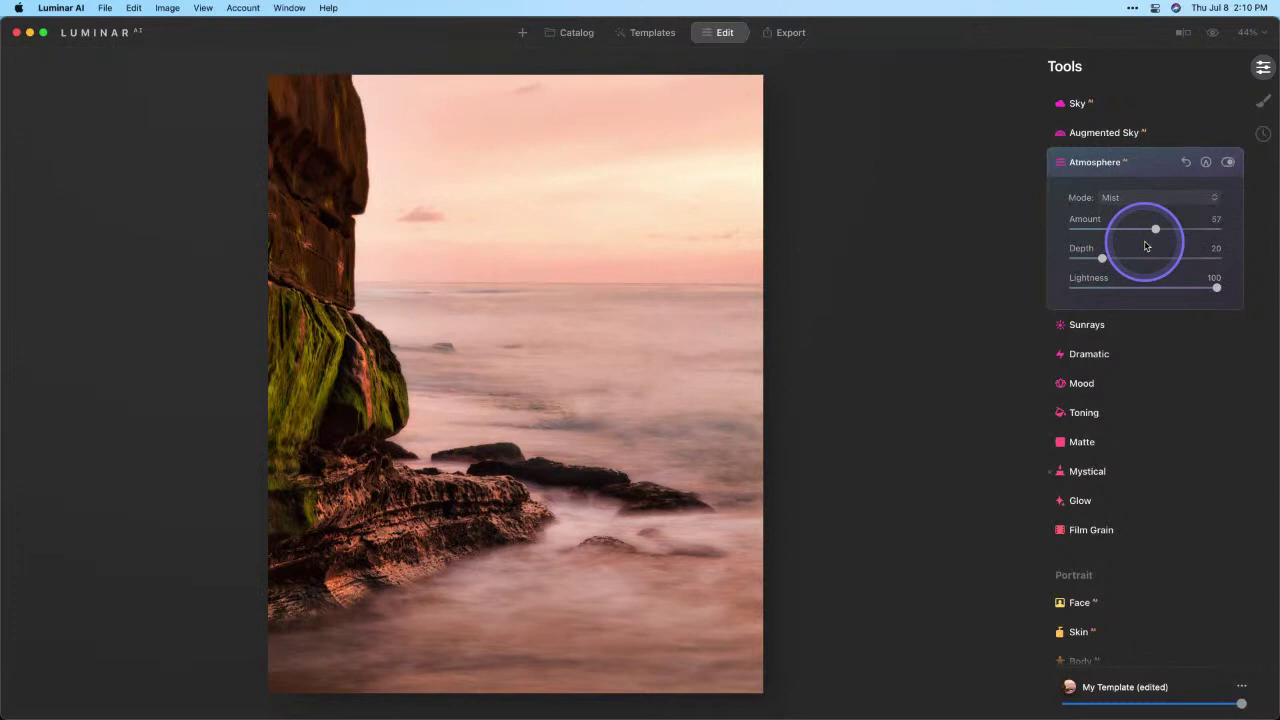
click(1168, 198)
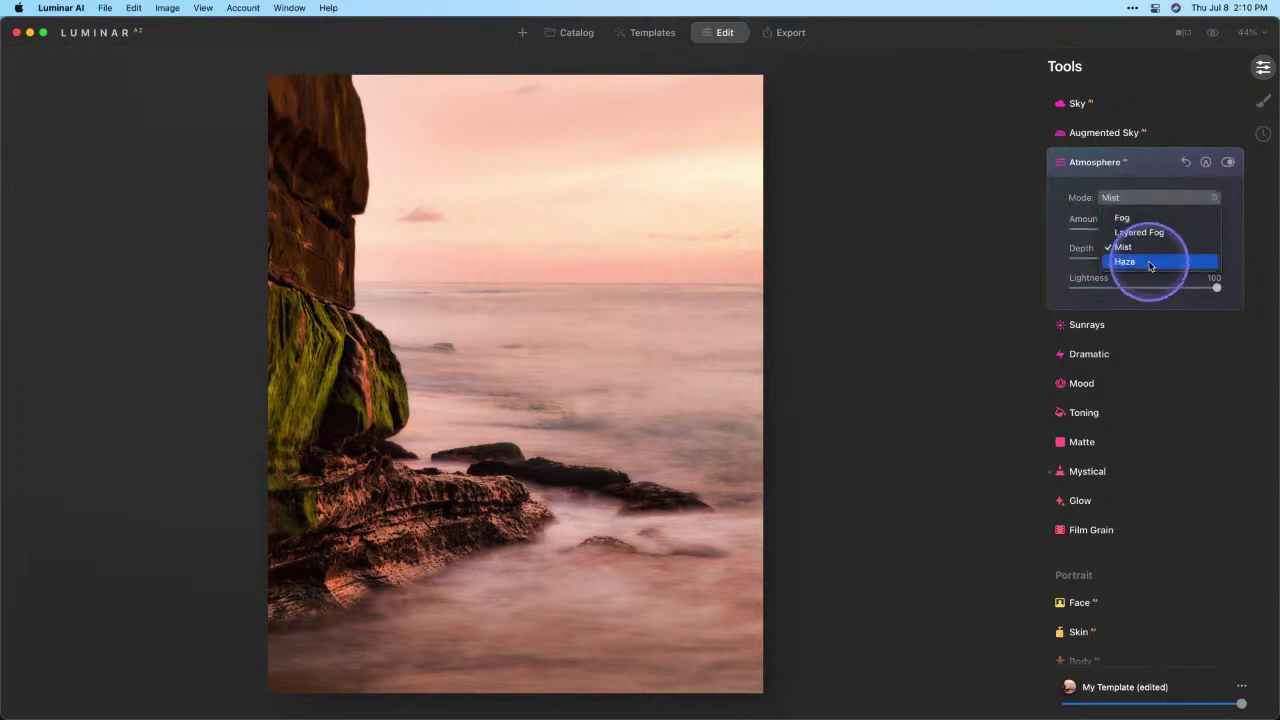
click(1149, 262)
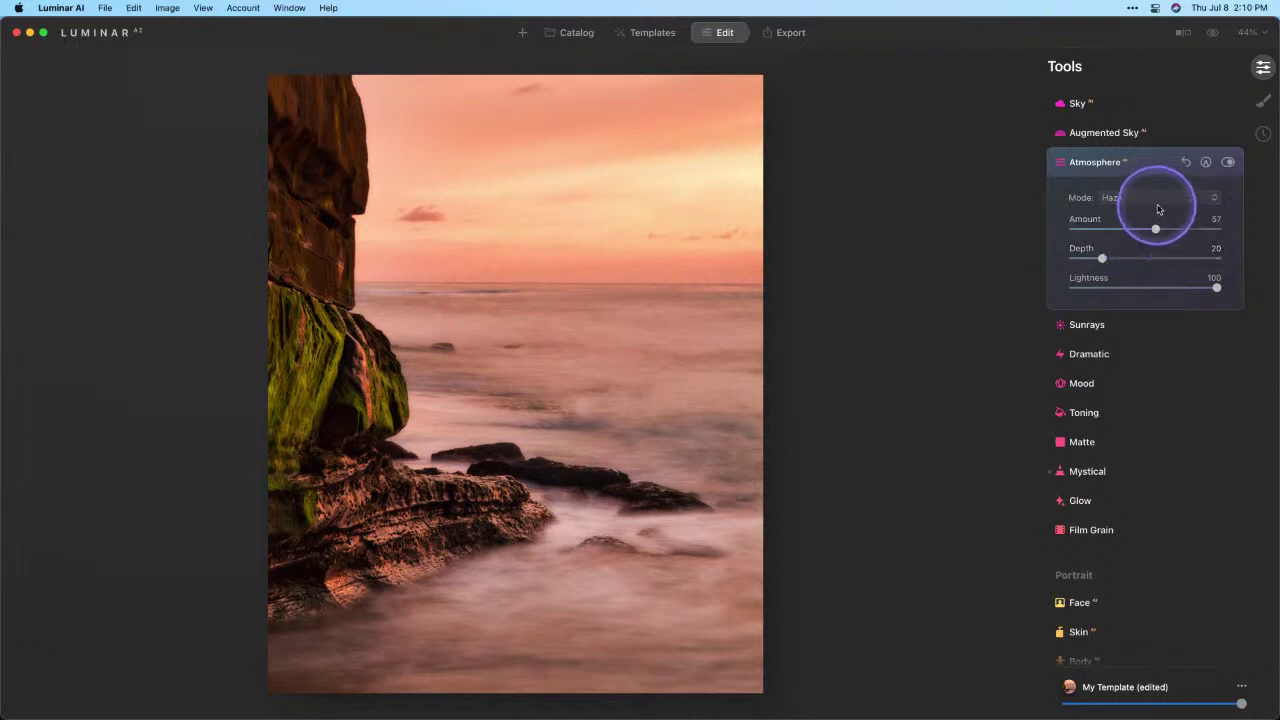
click(1159, 209)
Switch the atmosphere back to Layered Fog, drop Amount to about 46 and lower Lightness slightly.
click(1153, 232)
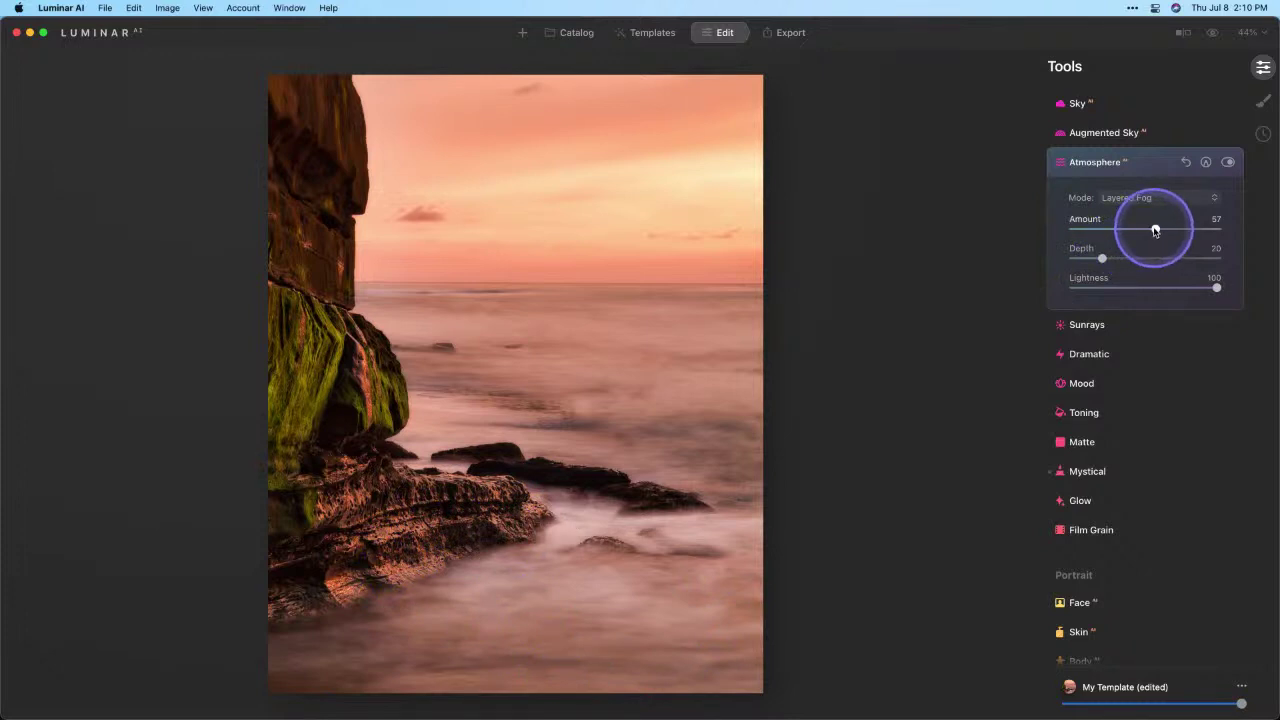
drag(1155, 230, 1132, 261)
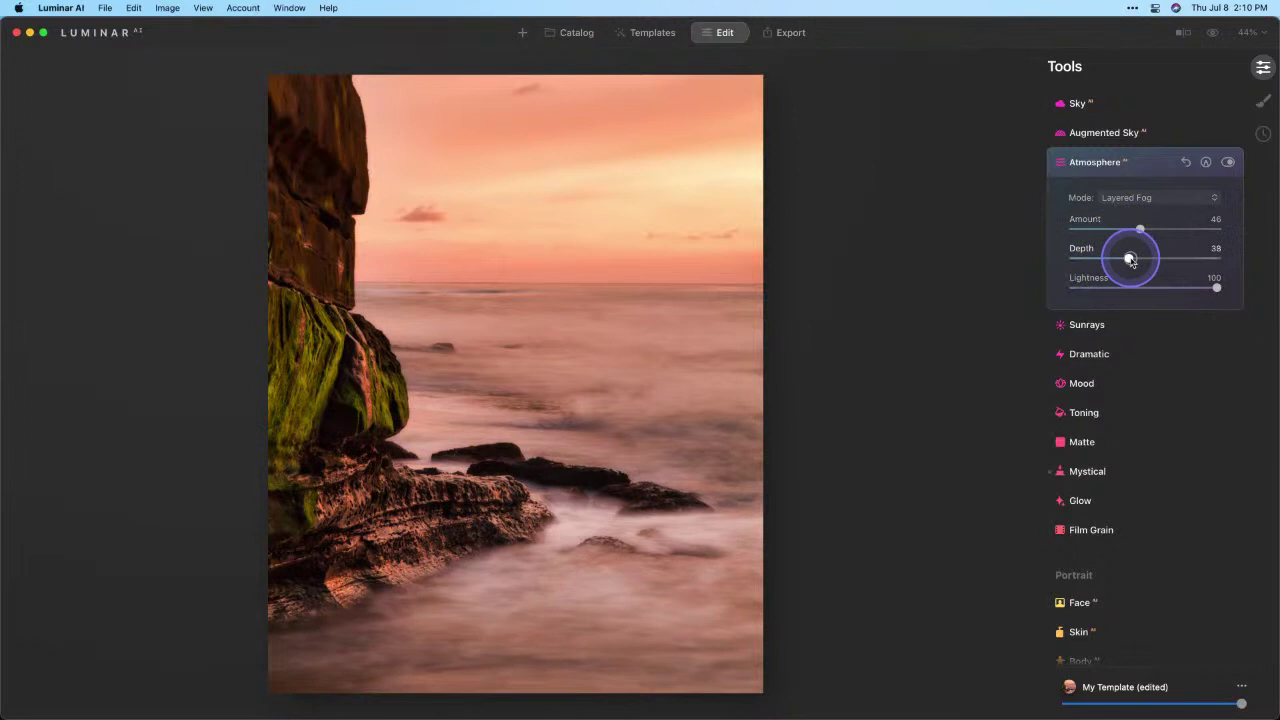
click(1215, 288)
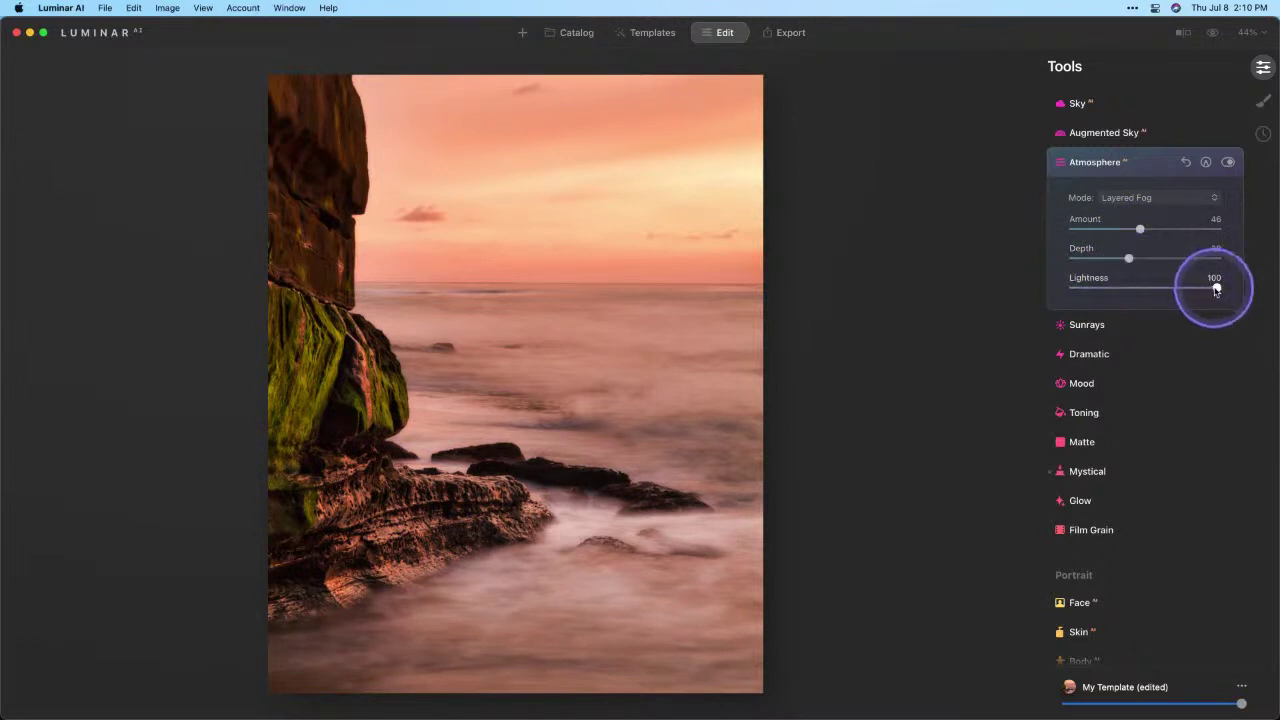
drag(1216, 290, 1209, 288)
Compare the fog on and off, restore Lightness to 100 and thicken the fog to Amount 62.
click(1228, 162)
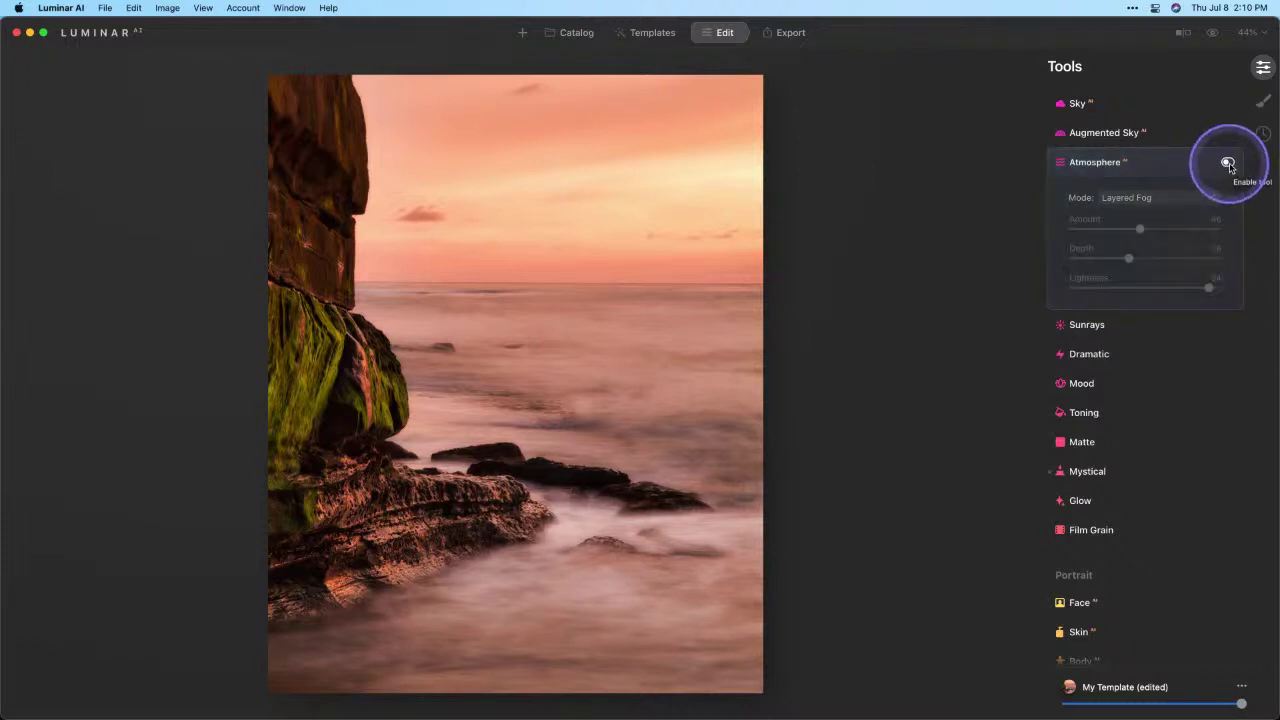
click(1228, 163)
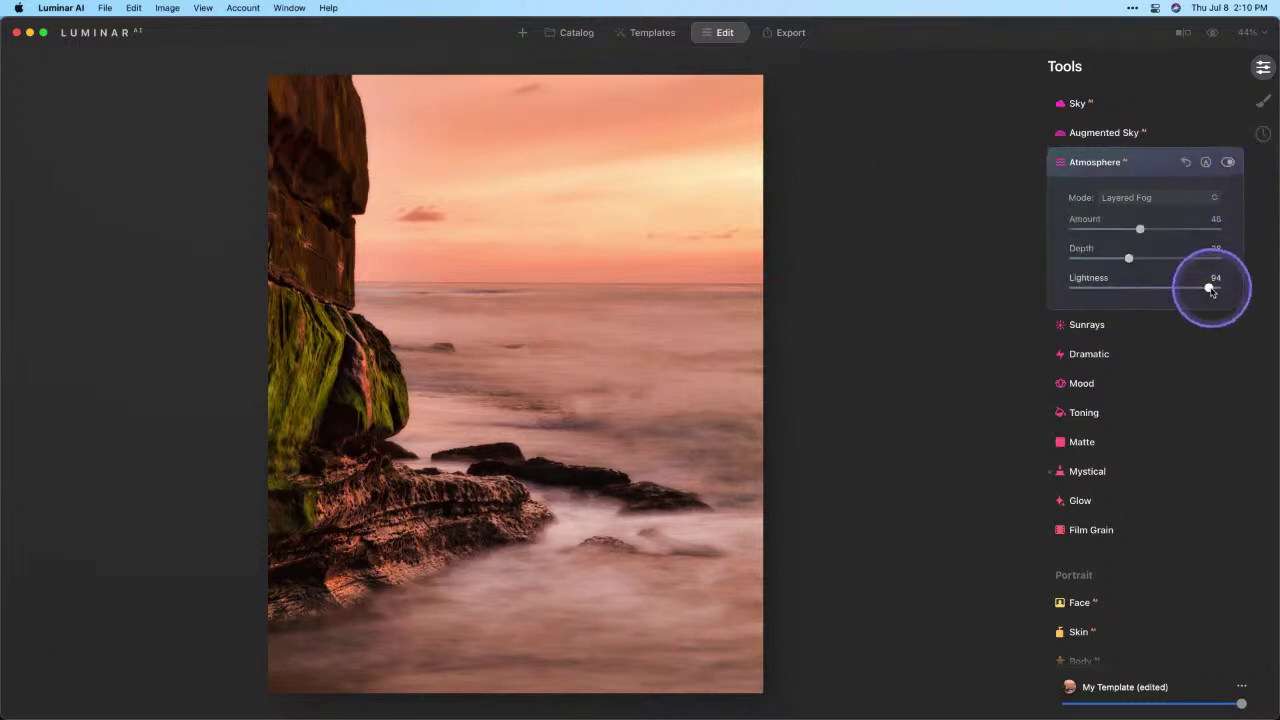
mouse_move(1210, 291)
mouse_down()
mouse_move(1246, 287)
mouse_move(1214, 287)
mouse_up()
click(1124, 236)
drag(1124, 236, 1147, 258)
click(1228, 162)
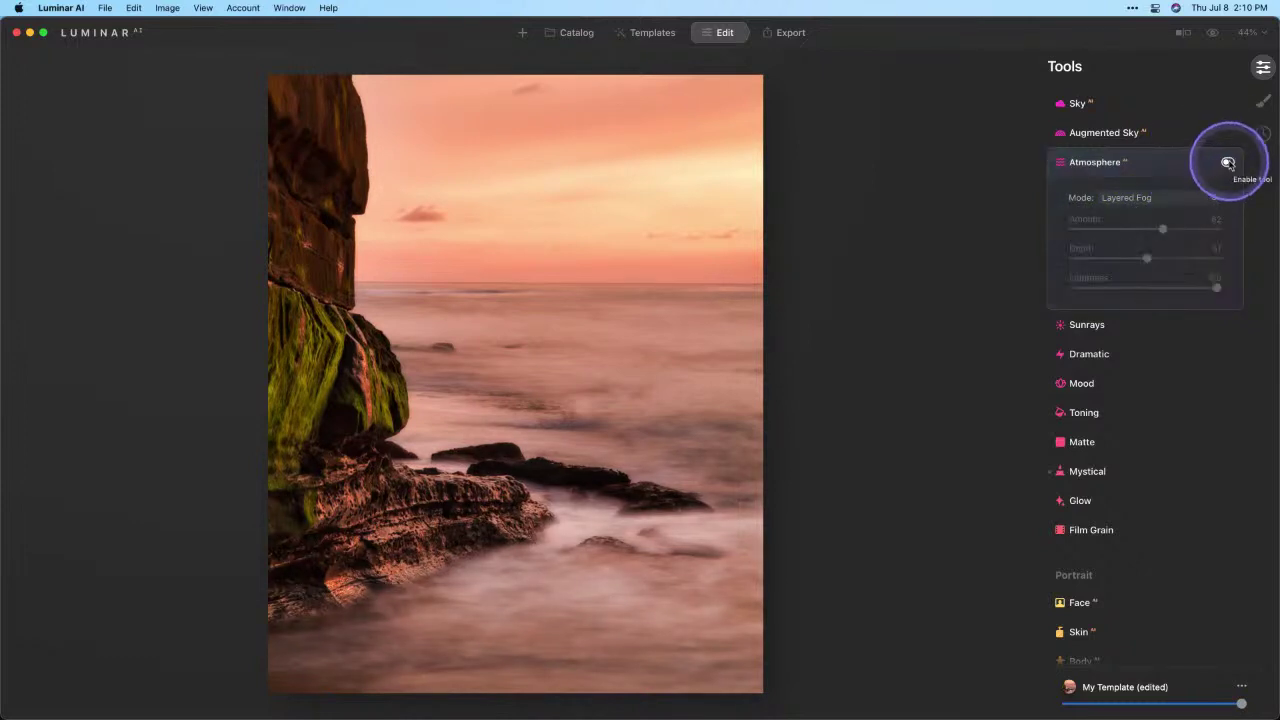
click(1228, 162)
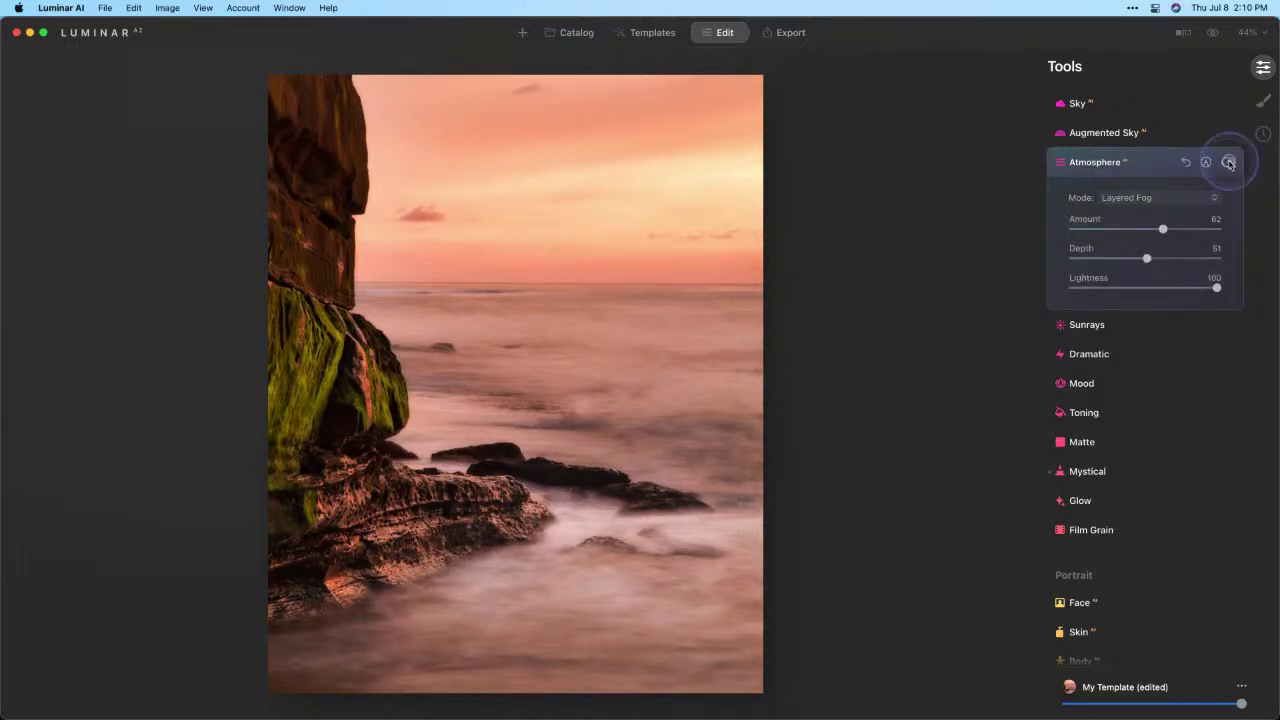
click(1213, 35)
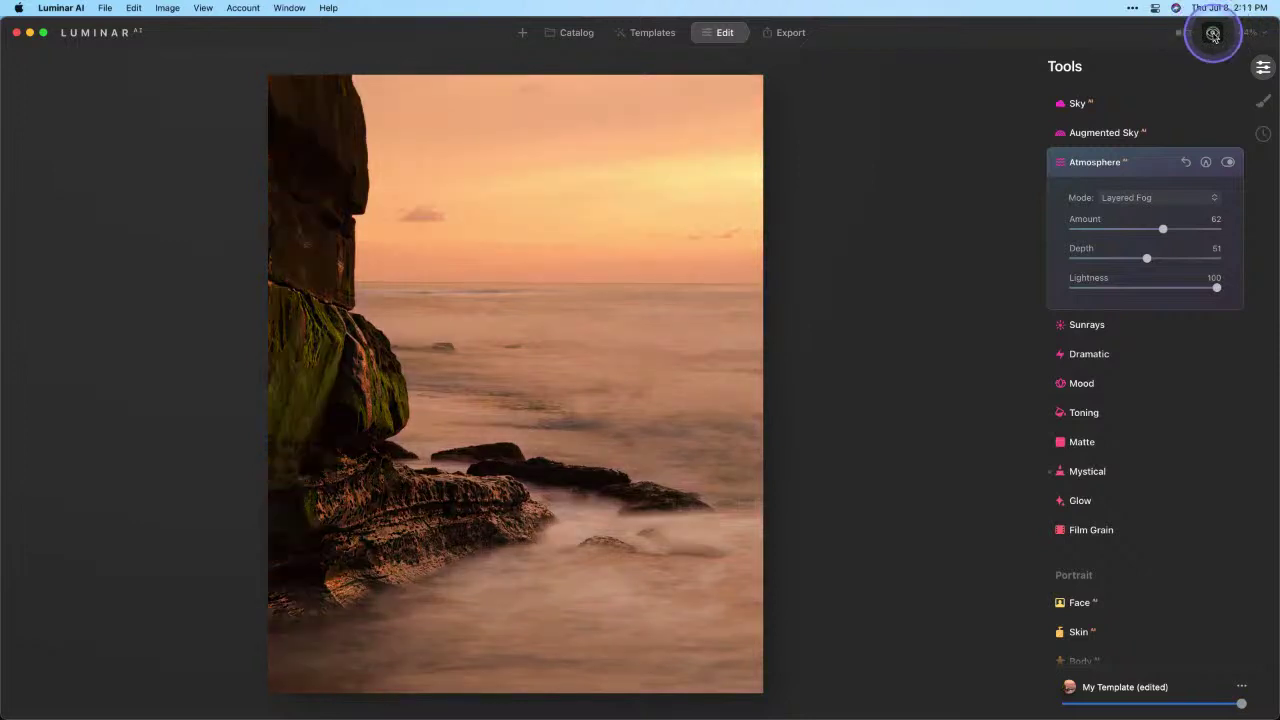
click(1213, 35)
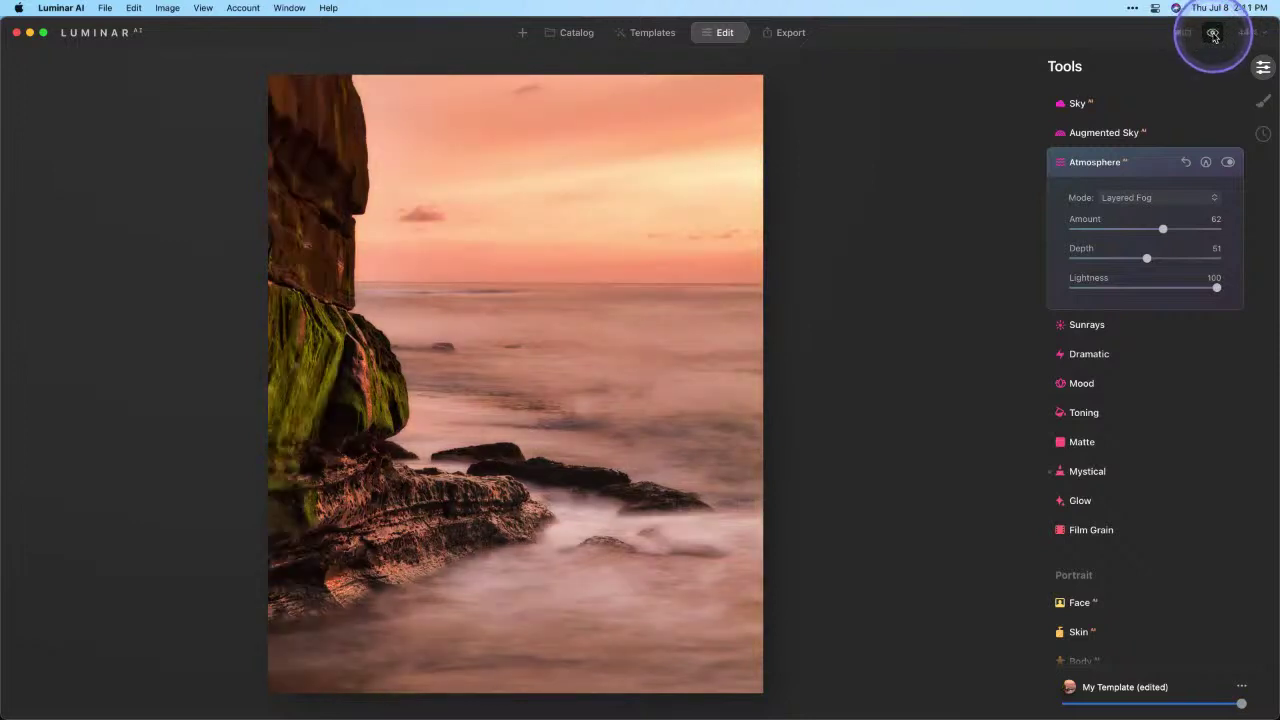